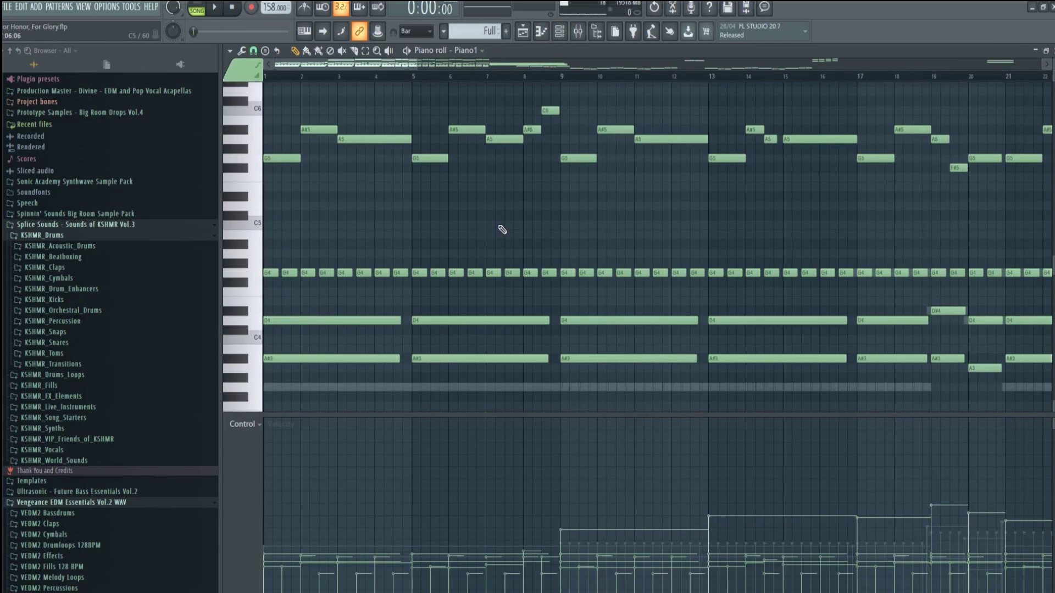
Play the Piano1 part from bar 1 in the piano roll and look over the pad part's notes.
{"action": "key", "text": "space"}
{"action": "scroll", "coordinate": [407, 233], "scroll_direction": "down", "scroll_amount": 2}
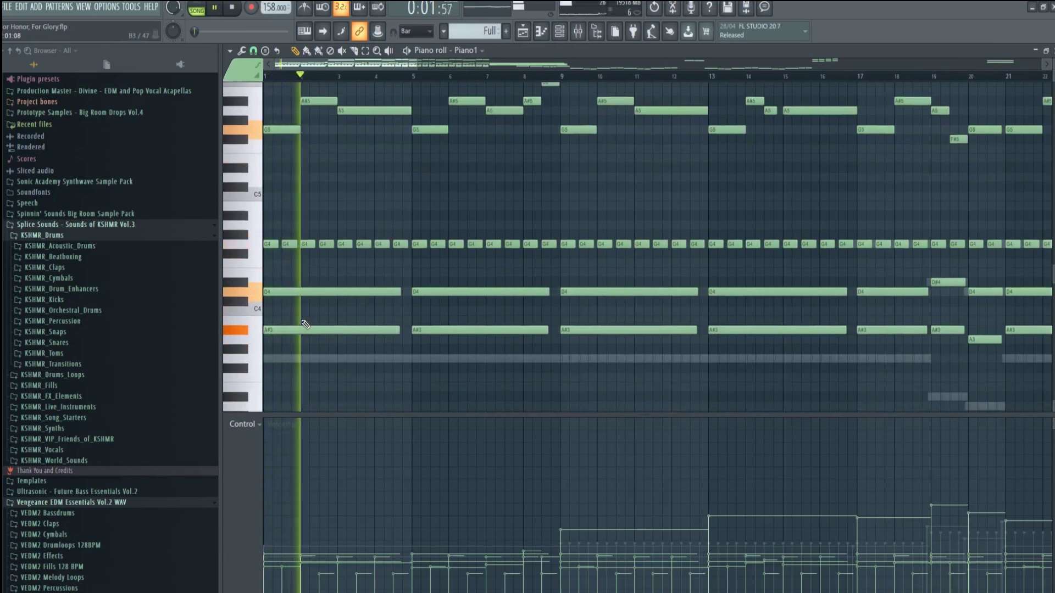
{"action": "scroll", "coordinate": [363, 247], "scroll_direction": "up", "scroll_amount": 2}
{"action": "scroll", "coordinate": [353, 146], "scroll_direction": "down", "scroll_amount": 1}
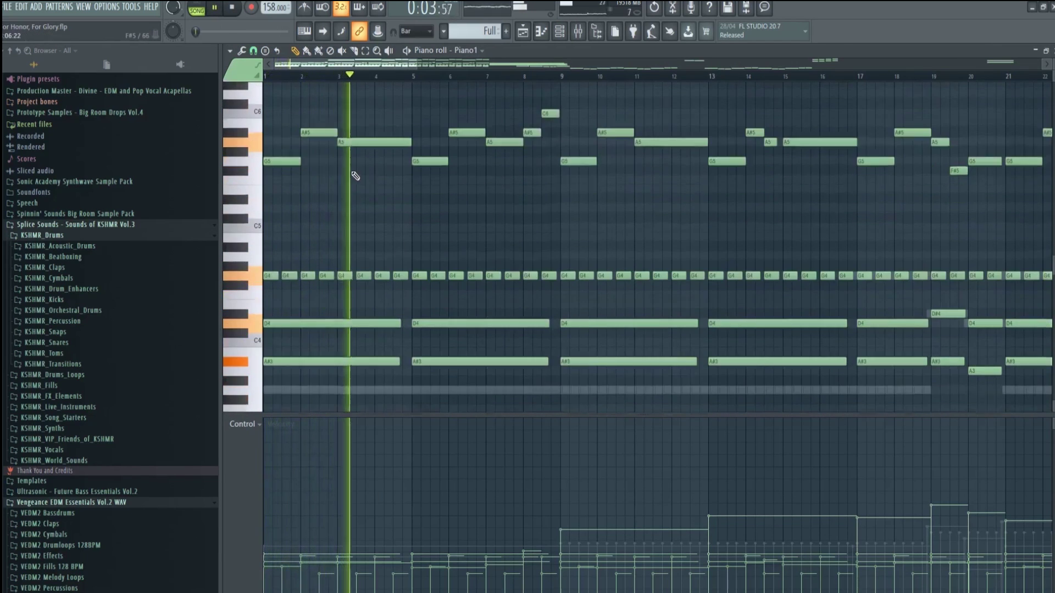
{"action": "scroll", "coordinate": [384, 158], "scroll_direction": "down", "scroll_amount": 1}
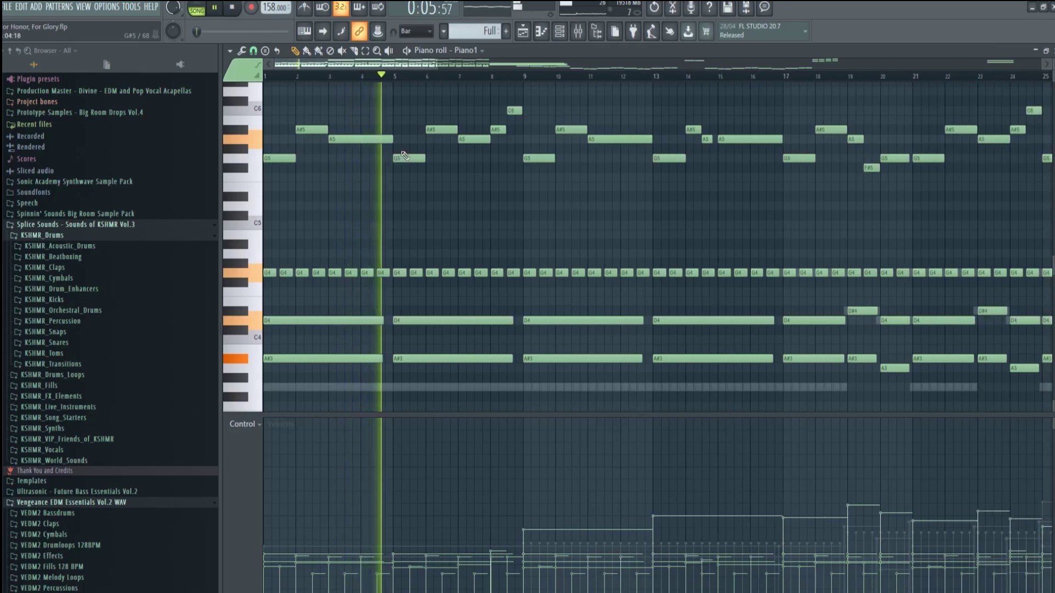
{"action": "scroll", "coordinate": [410, 158], "scroll_direction": "down", "scroll_amount": 1}
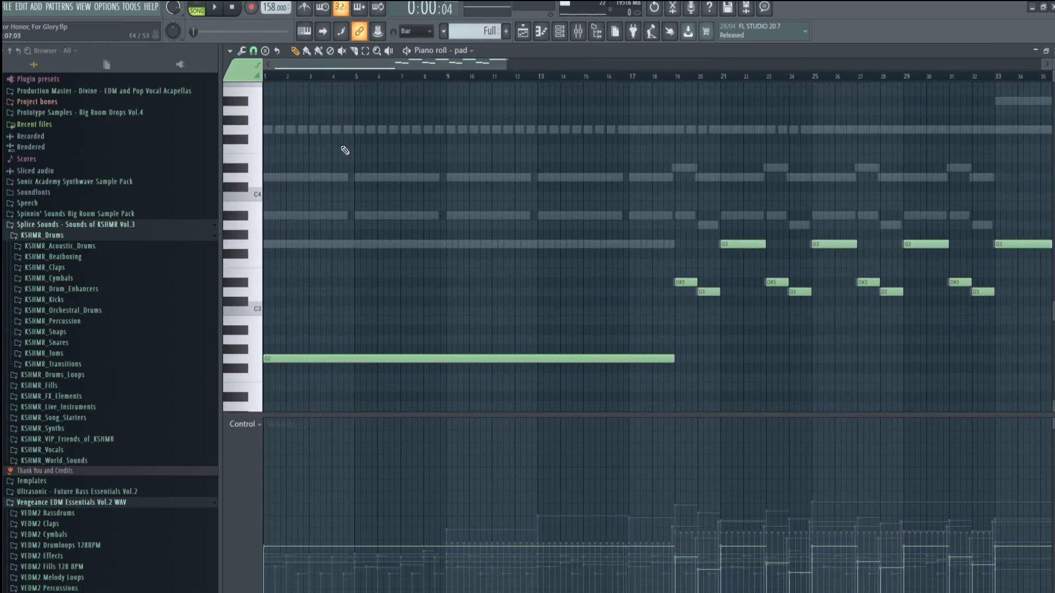
{"action": "scroll", "coordinate": [357, 147], "scroll_direction": "down", "scroll_amount": 2}
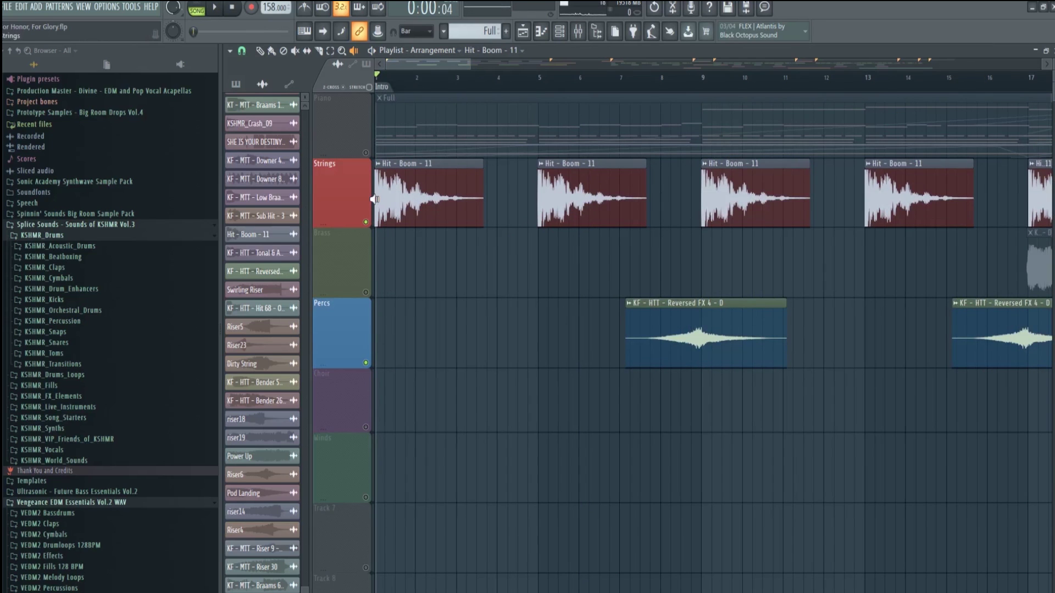
Play the opening Hit - Boom - 11 clip on the Strings track in the playlist.
{"action": "key", "text": "space"}
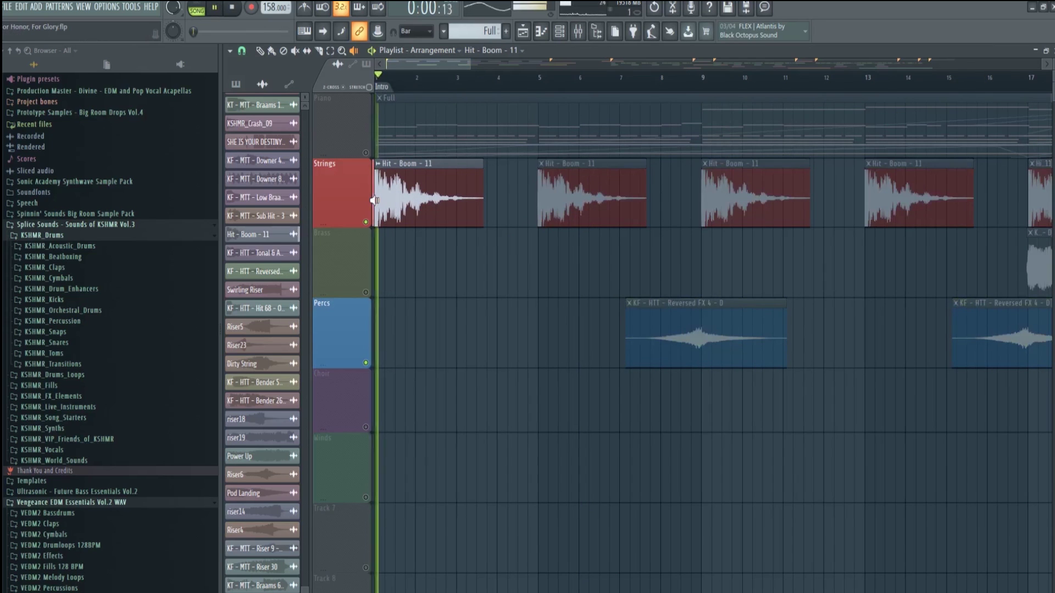
{"action": "key", "text": "space"}
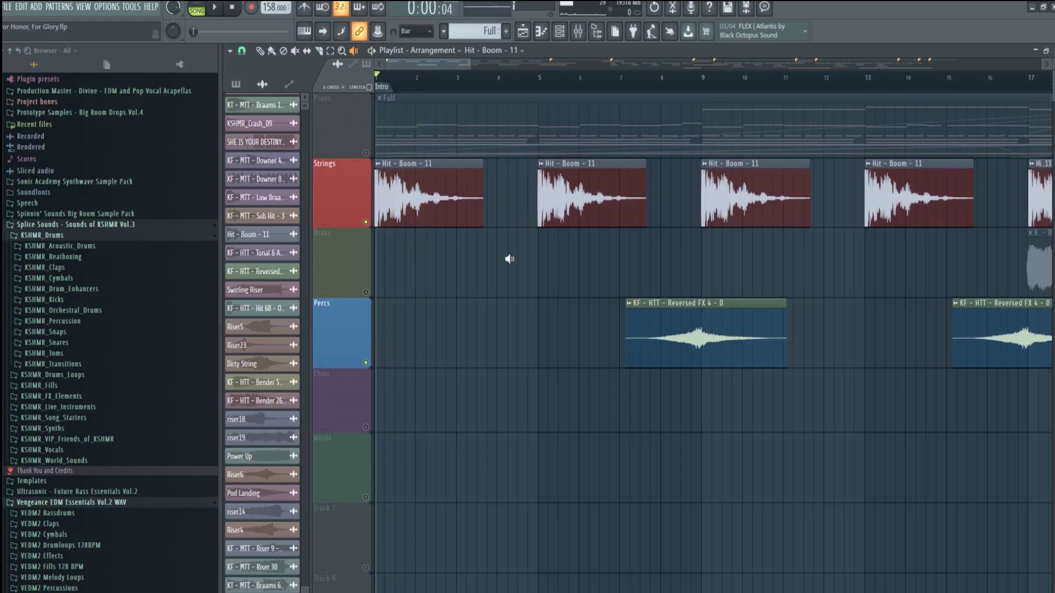
{"action": "scroll", "coordinate": [644, 329], "scroll_direction": "down", "scroll_amount": 1}
{"action": "scroll", "coordinate": [617, 337], "scroll_direction": "up", "scroll_amount": 1}
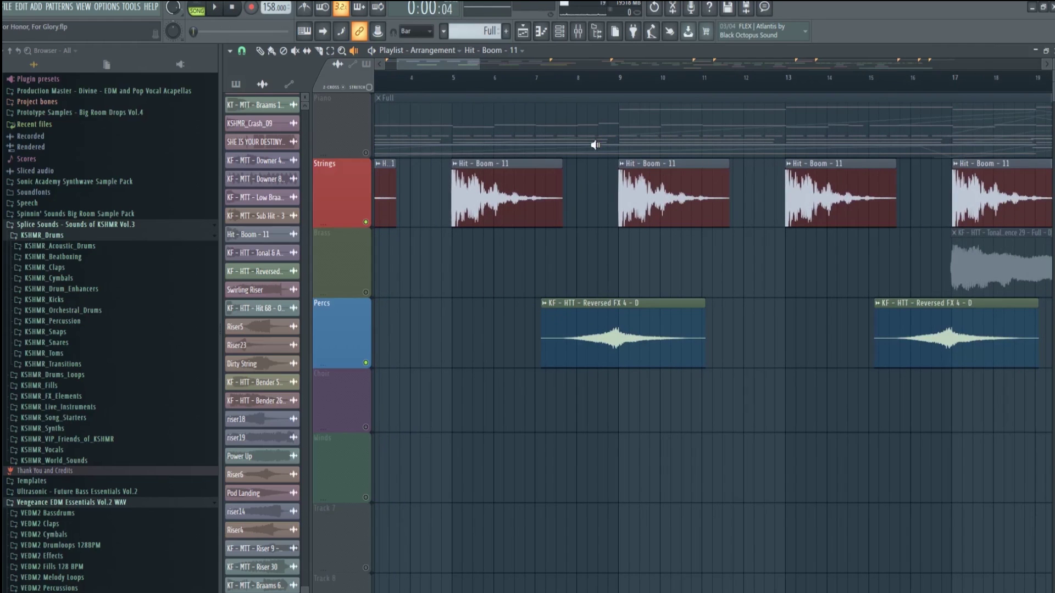
Audition the KF - HTT - Reversed FX 4 clip on the Percs track and the Tonal & Ambience 29 clip on the Brass track.
{"action": "left_click", "coordinate": [588, 338]}
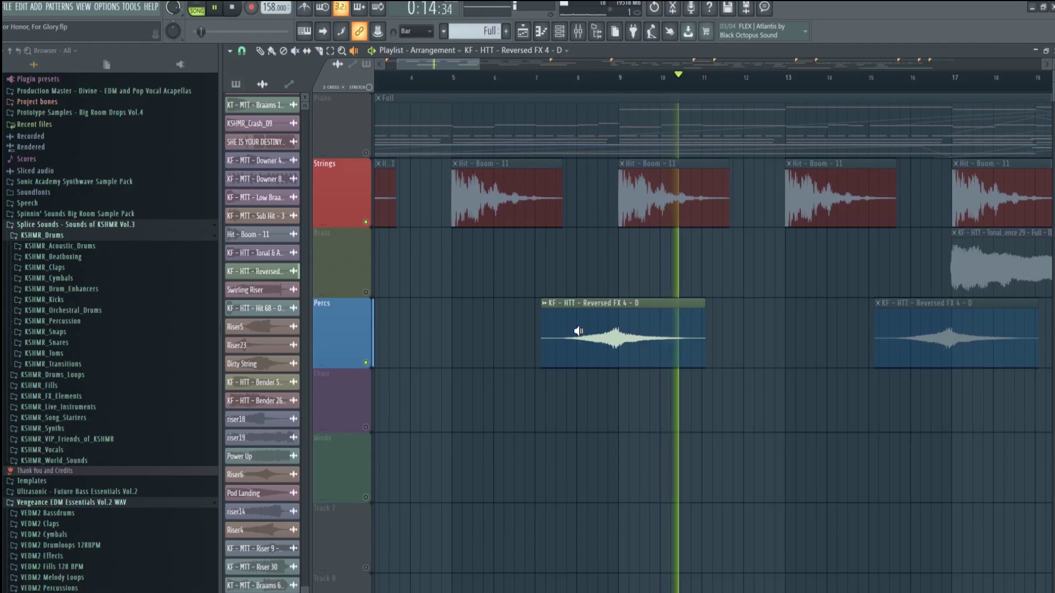
{"action": "left_click_drag", "start_coordinate": [578, 331], "coordinate": [471, 330]}
{"action": "scroll", "coordinate": [671, 322], "scroll_direction": "down", "scroll_amount": 1}
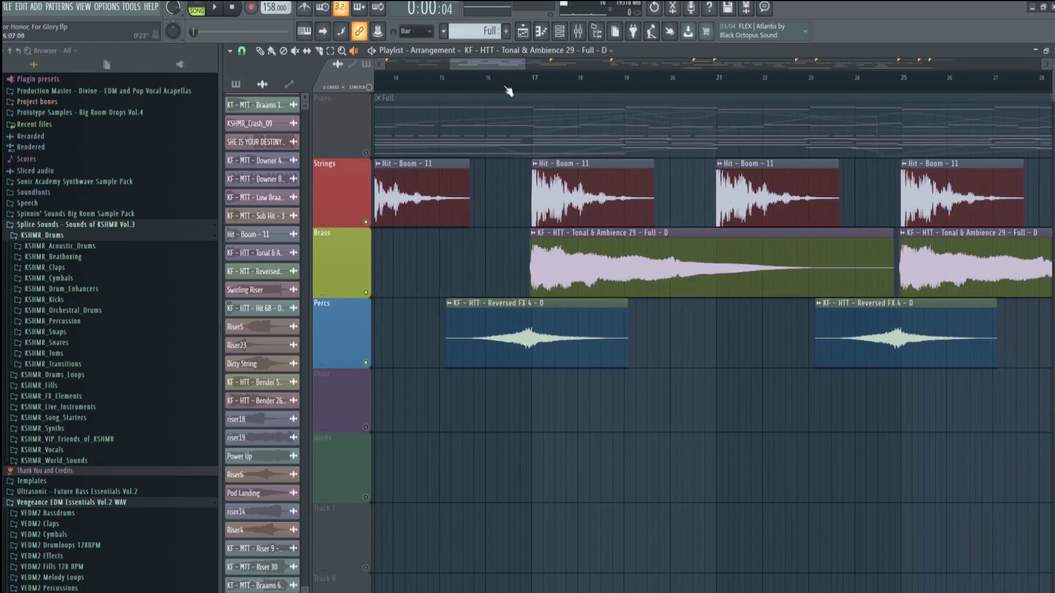
{"action": "left_click", "coordinate": [531, 267]}
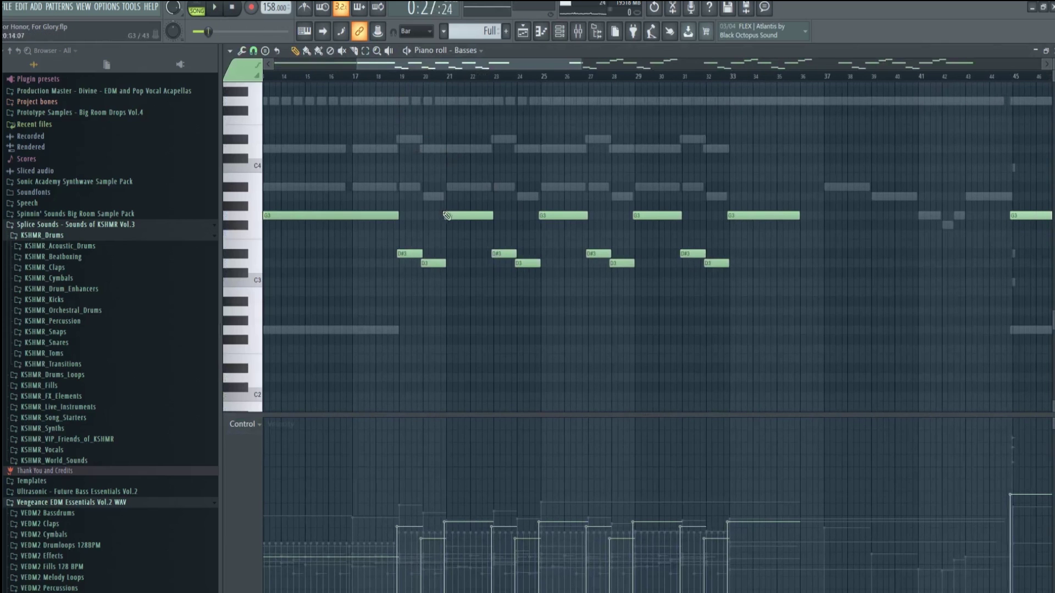
Examine the Basses part's notes from bar 17 onward in the piano roll.
{"action": "scroll", "coordinate": [436, 203], "scroll_direction": "up", "scroll_amount": 2}
{"action": "scroll", "coordinate": [400, 128], "scroll_direction": "up", "scroll_amount": 2}
{"action": "scroll", "coordinate": [391, 121], "scroll_direction": "down", "scroll_amount": 2}
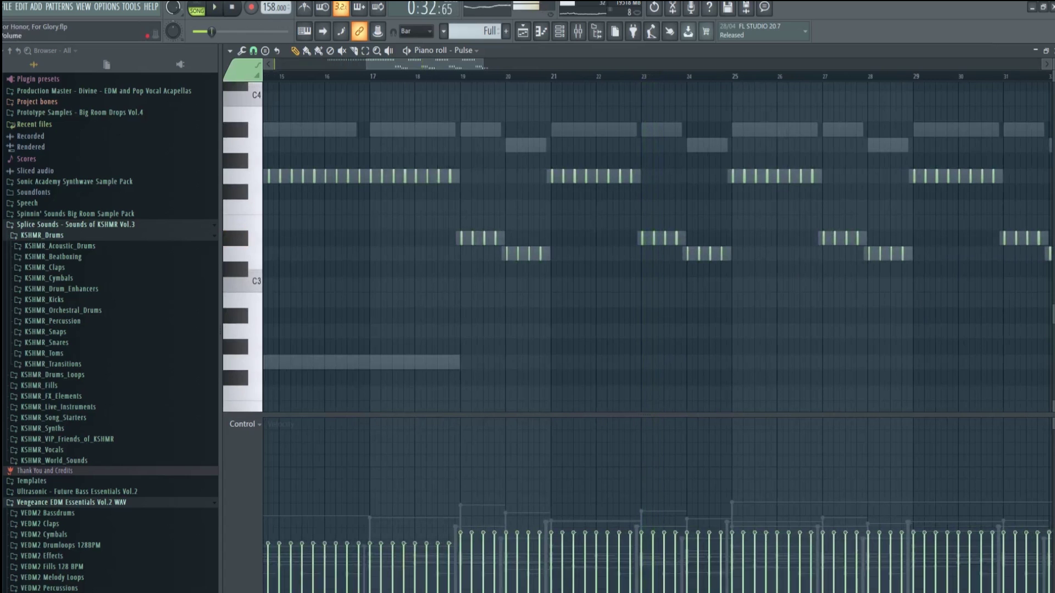
Play the Pulse part from around bar 23 in the piano roll, and stop playback.
{"action": "key", "text": "space"}
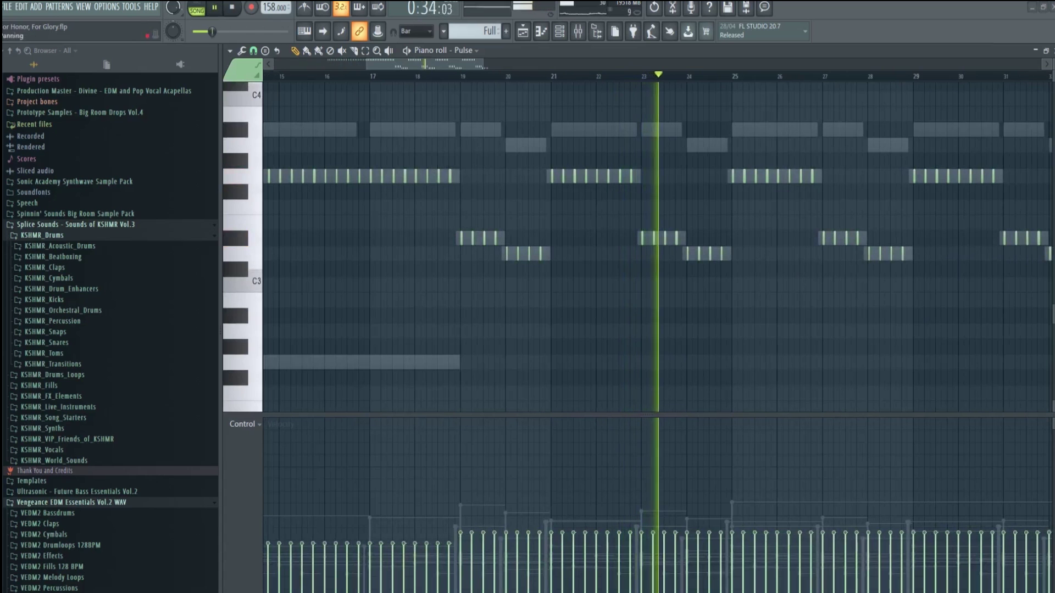
{"action": "left_click_drag", "start_coordinate": [463, 68], "coordinate": [497, 68]}
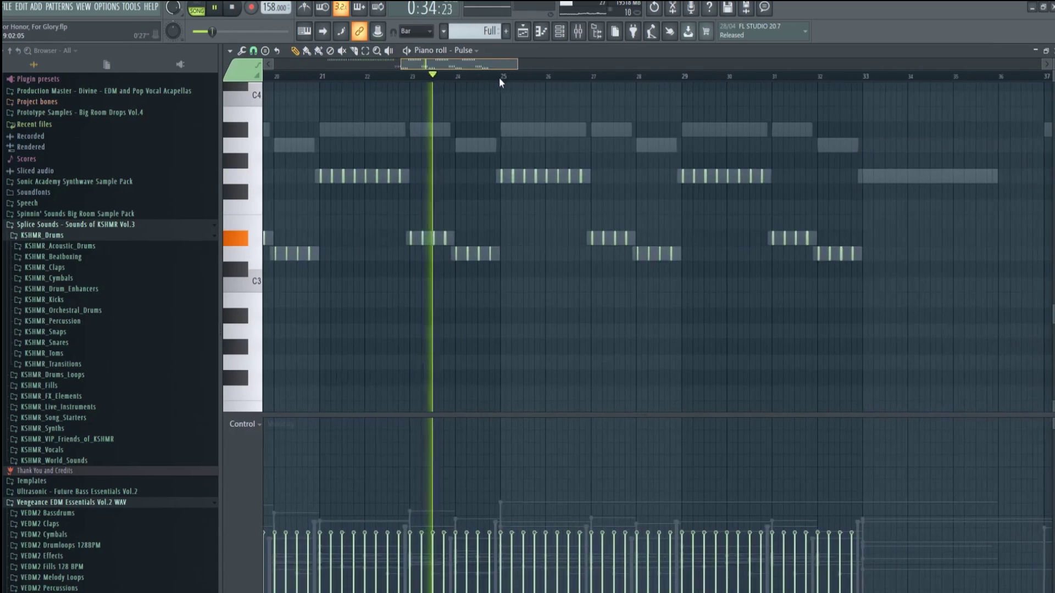
{"action": "scroll", "coordinate": [467, 249], "scroll_direction": "up", "scroll_amount": 3}
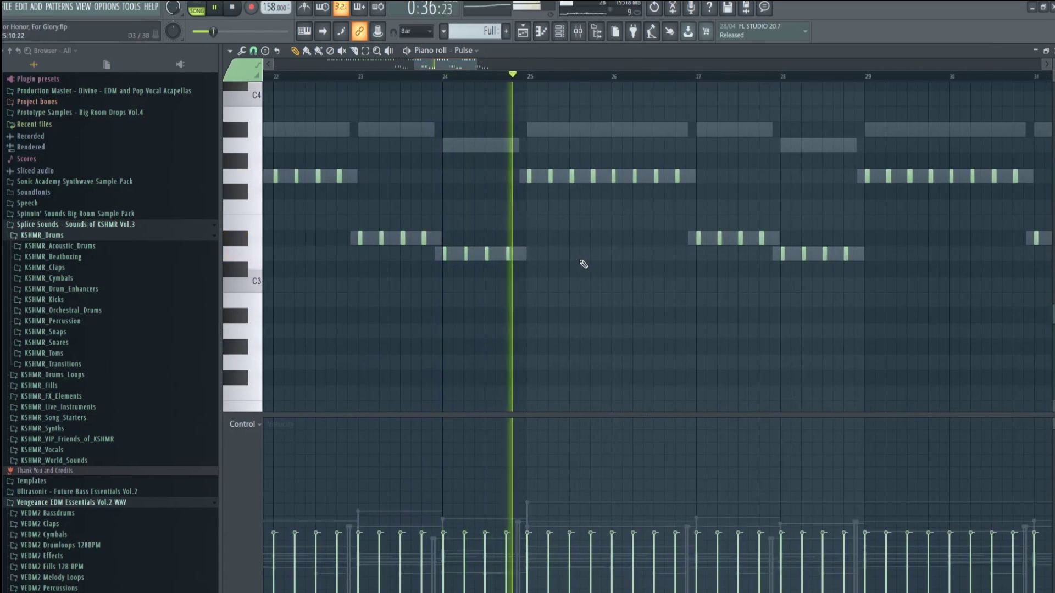
{"action": "key", "text": "space"}
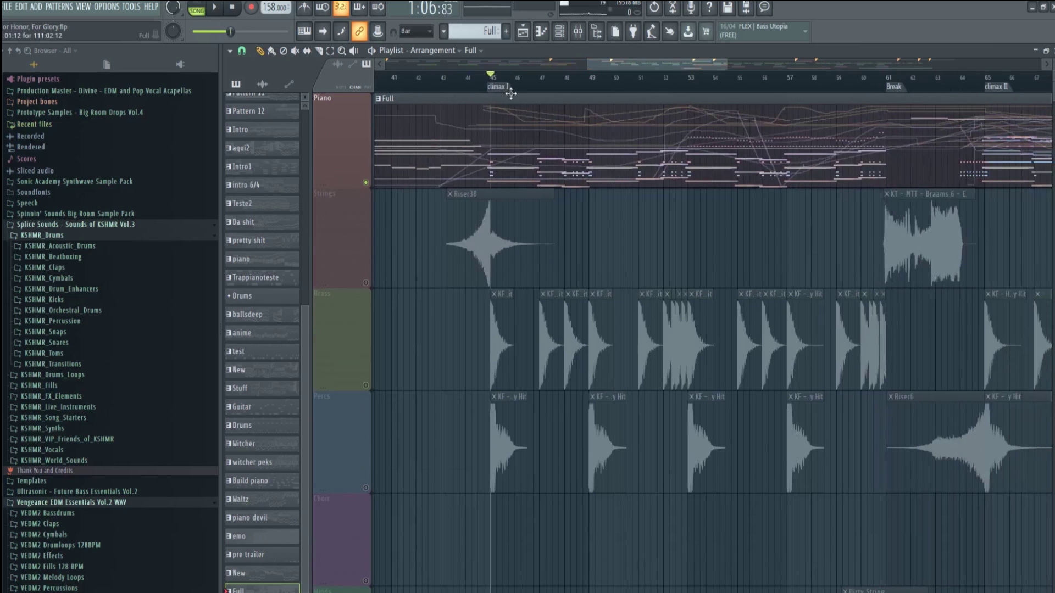
Open the Tuba part in the piano roll and play it from the climax I section at bar 45.
{"action": "scroll", "coordinate": [585, 177], "scroll_direction": "up", "scroll_amount": 2}
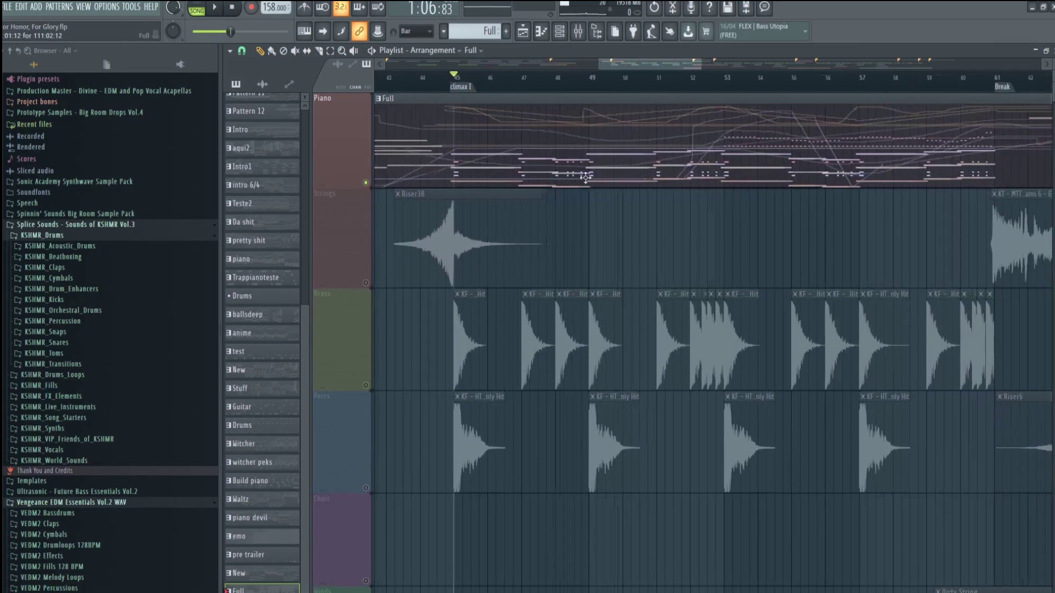
{"action": "left_click", "coordinate": [560, 33]}
{"action": "left_click", "coordinate": [848, 212]}
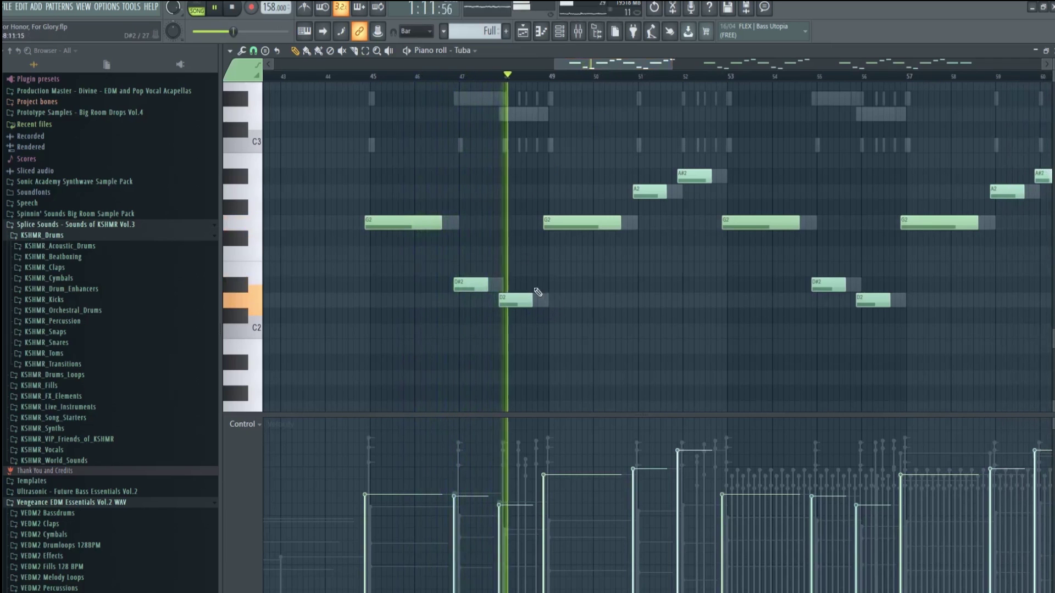
{"action": "key", "text": "space"}
Open the Damage channel of the Percs group in the piano roll and play it from bar 45.
{"action": "right_click", "coordinate": [698, 159]}
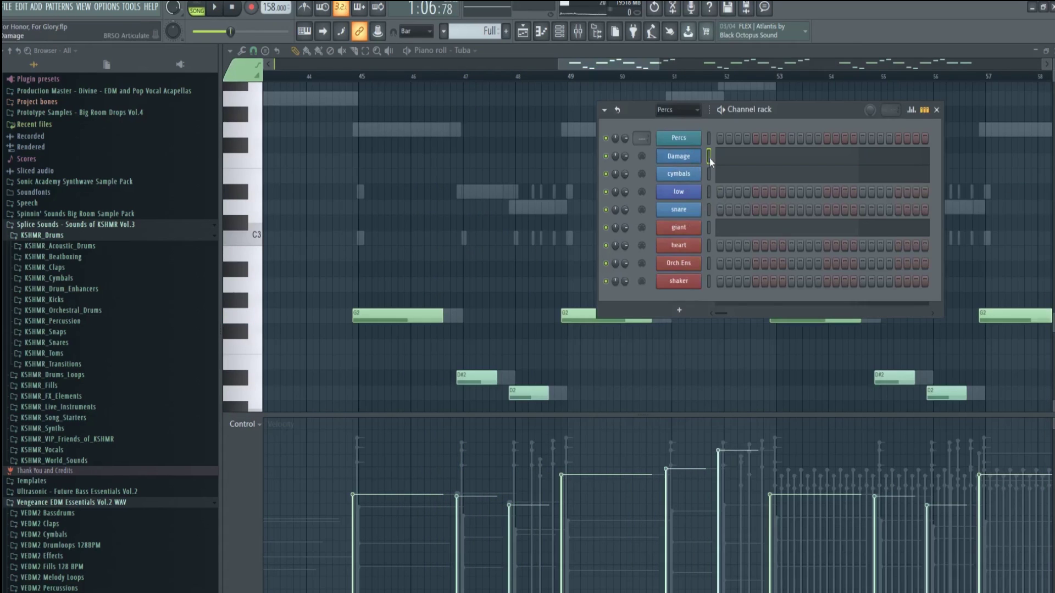
{"action": "left_click", "coordinate": [712, 161]}
{"action": "key", "text": "space"}
{"action": "scroll", "coordinate": [405, 230], "scroll_direction": "up", "scroll_amount": 2}
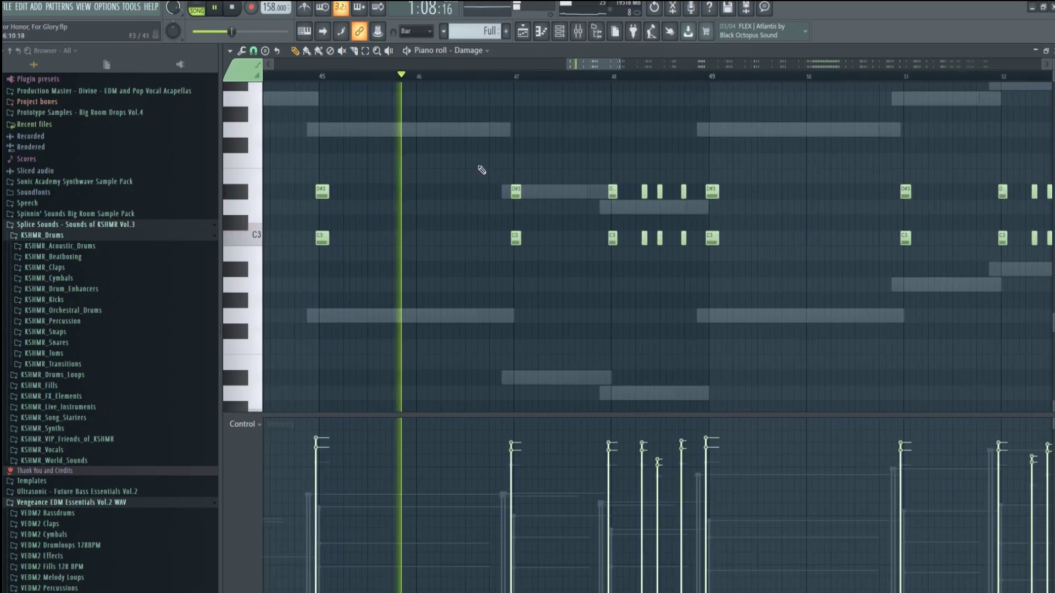
{"action": "left_click_drag", "start_coordinate": [598, 67], "coordinate": [607, 66]}
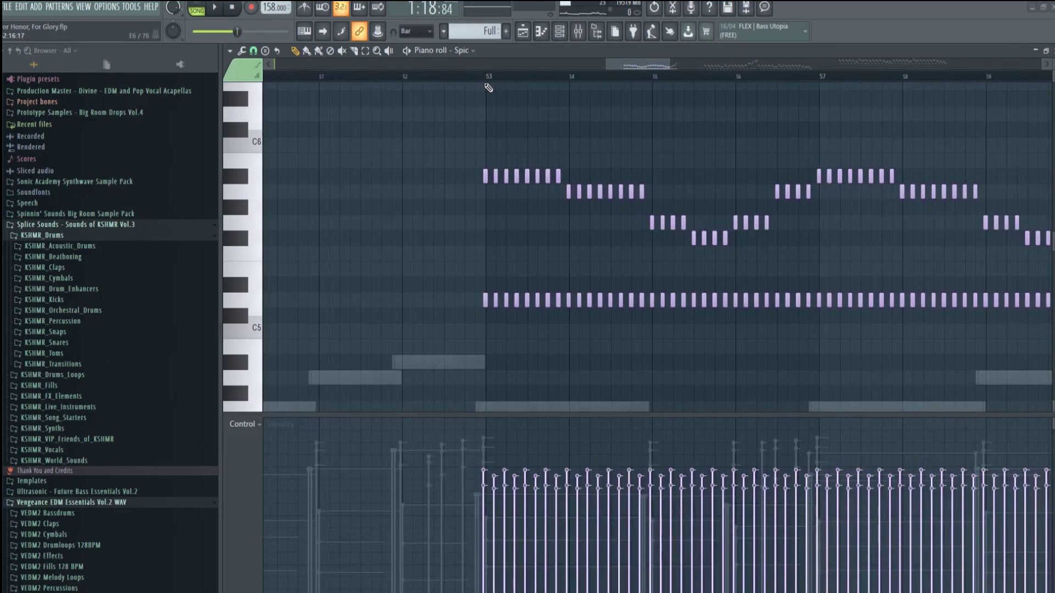
Play the Spic part's repeated short notes from bar 53 in the piano roll, and stop playback.
{"action": "left_click_drag", "start_coordinate": [645, 69], "coordinate": [646, 69]}
{"action": "left_click", "coordinate": [460, 85]}
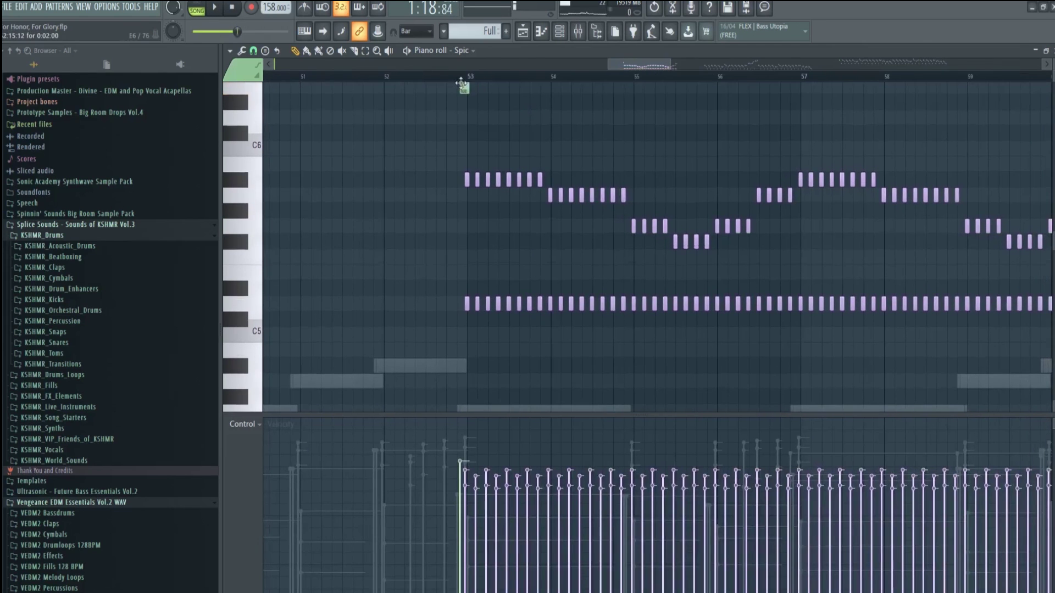
{"action": "left_click_drag", "start_coordinate": [643, 66], "coordinate": [648, 78]}
{"action": "key", "text": "space"}
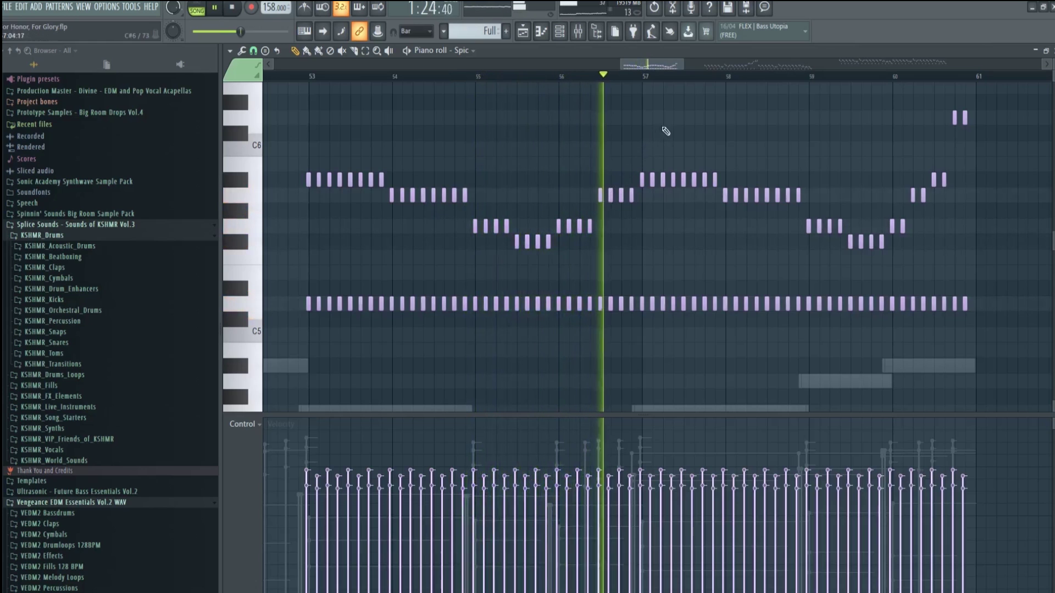
{"action": "key", "text": "space"}
Return to the playlist and audition the Riser30 clip leading into climax I on the Strings track.
{"action": "left_click_drag", "start_coordinate": [668, 67], "coordinate": [686, 69]}
{"action": "key", "text": "F5"}
{"action": "scroll", "coordinate": [514, 222], "scroll_direction": "up", "scroll_amount": 3, "text": "ctrl"}
{"action": "scroll", "coordinate": [514, 236], "scroll_direction": "down", "scroll_amount": 1}
{"action": "scroll", "coordinate": [514, 222], "scroll_direction": "up", "scroll_amount": 1}
{"action": "scroll", "coordinate": [519, 275], "scroll_direction": "up", "scroll_amount": 1, "text": "alt"}
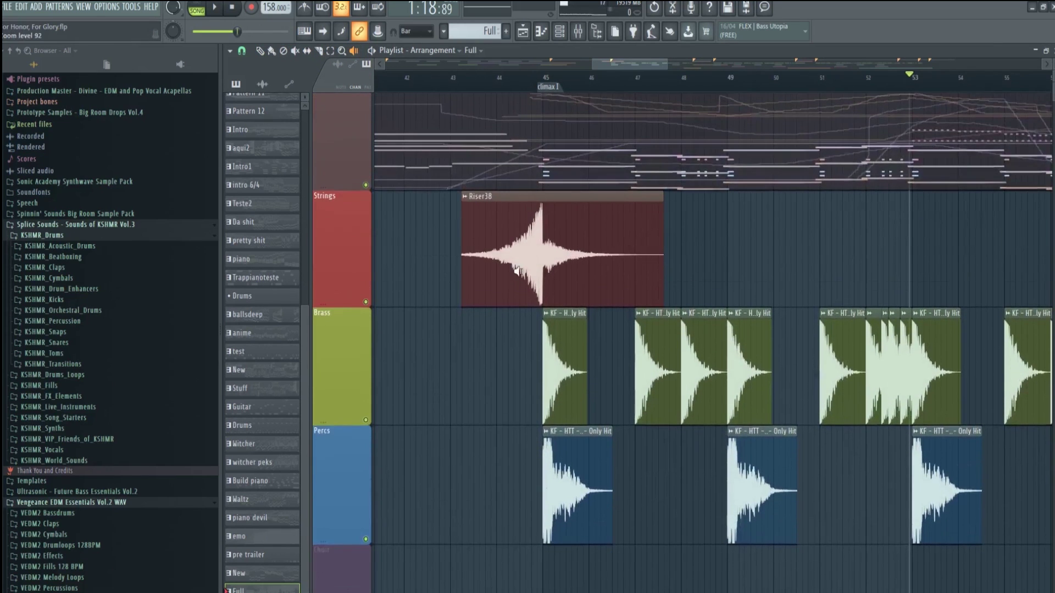
{"action": "right_click", "coordinate": [506, 253]}
Audition the KF - HTT hit clips at bar 45 on the Brass and Percs tracks.
{"action": "right_click", "coordinate": [549, 370]}
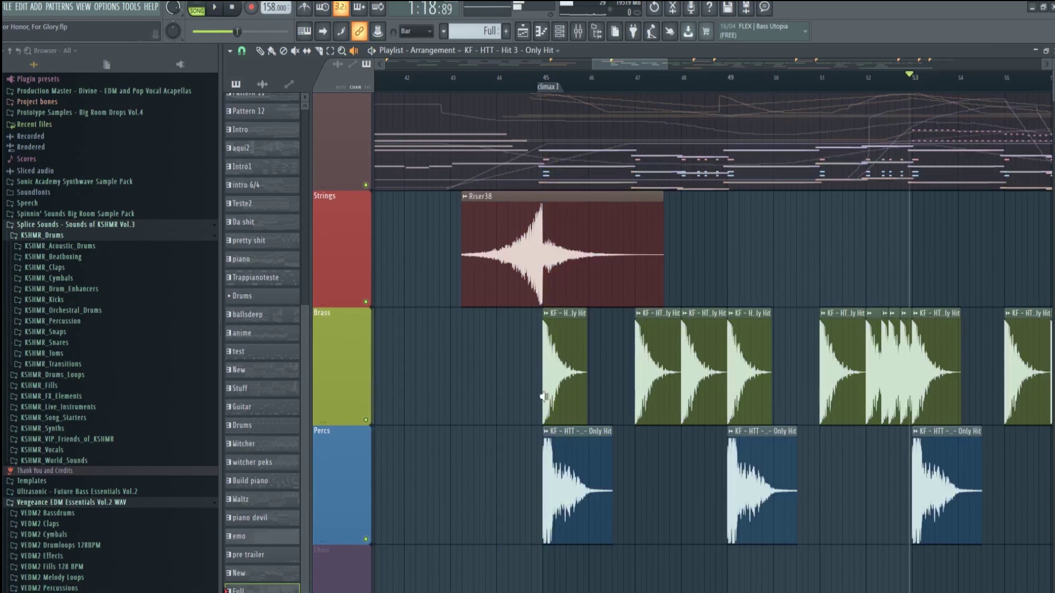
{"action": "scroll", "coordinate": [541, 476], "scroll_direction": "down", "scroll_amount": 2}
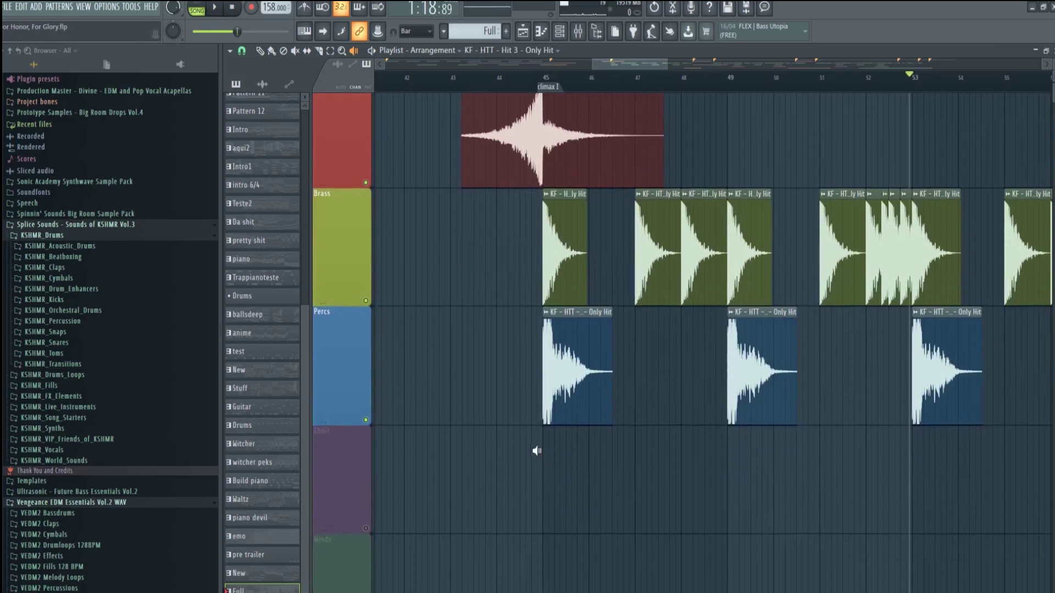
{"action": "right_click", "coordinate": [542, 374]}
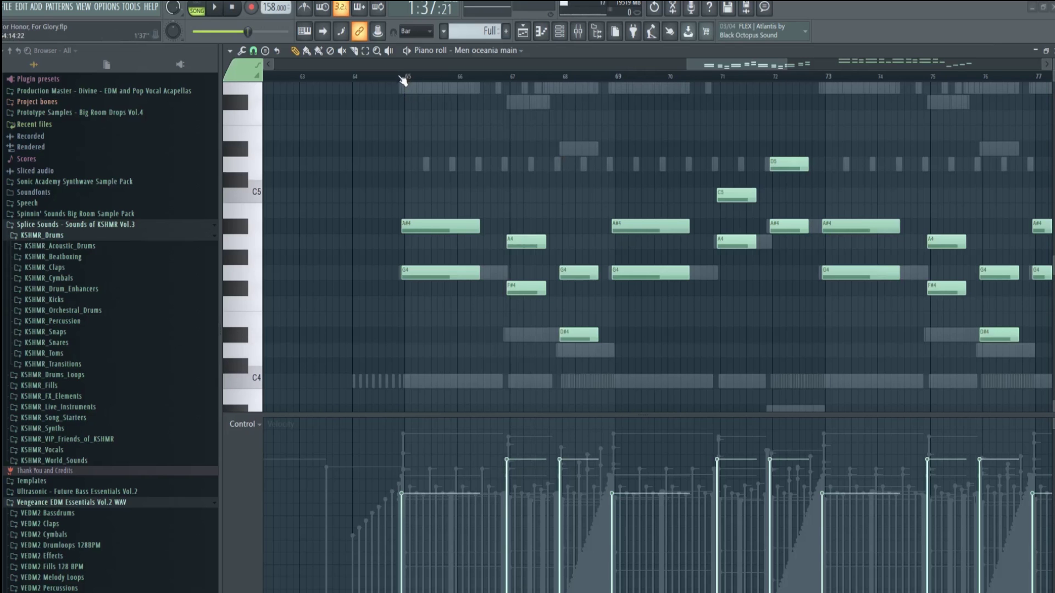
Play the Men oceania main and Women main oc choir parts from bar 65 in the piano roll.
{"action": "scroll", "coordinate": [403, 81], "scroll_direction": "up", "scroll_amount": 2}
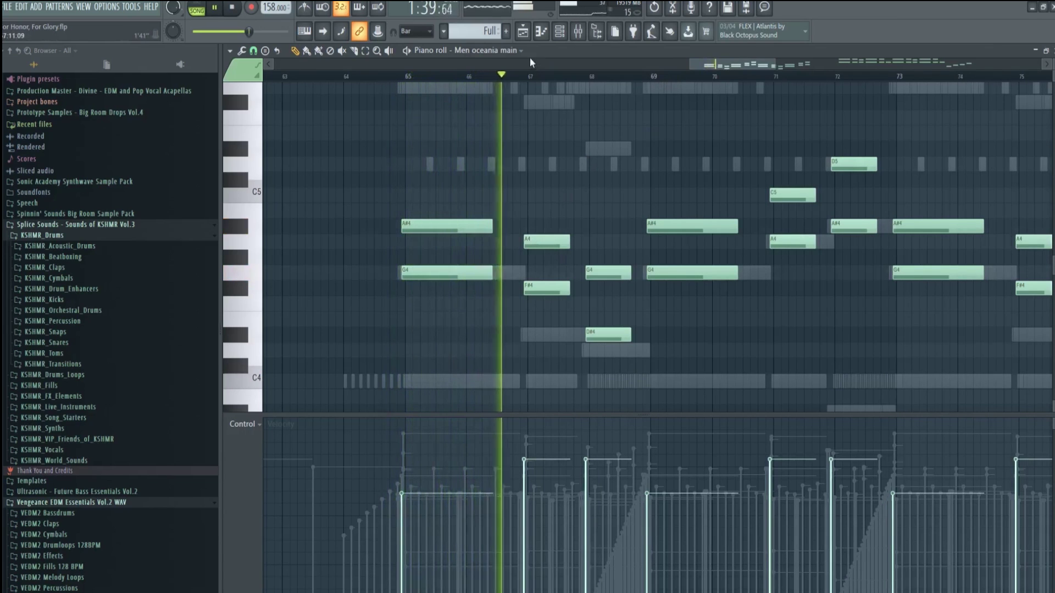
{"action": "left_click", "coordinate": [762, 436]}
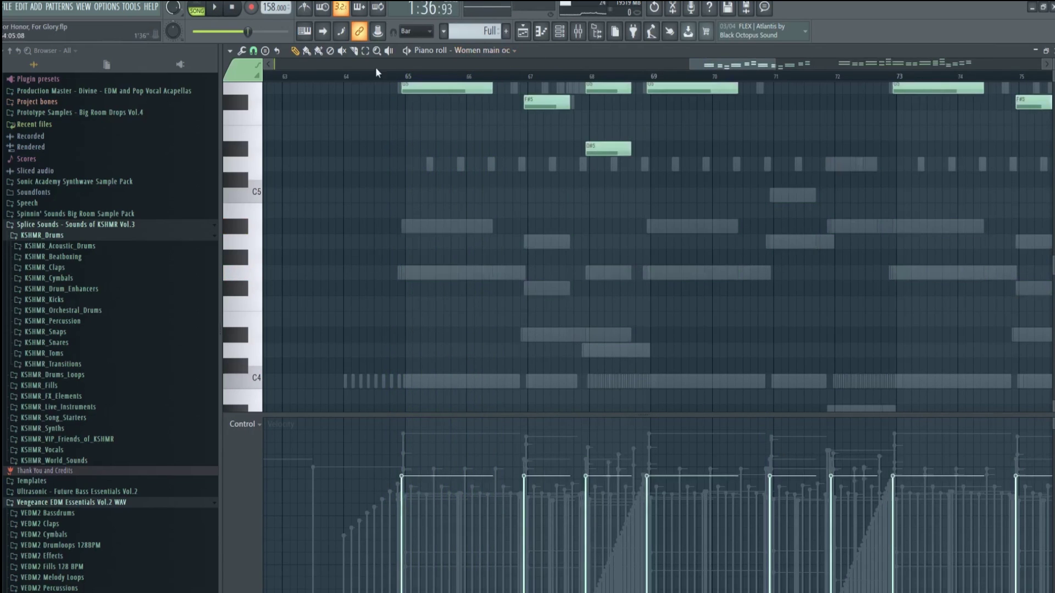
{"action": "scroll", "coordinate": [405, 99], "scroll_direction": "up", "scroll_amount": 4}
{"action": "key", "text": "space"}
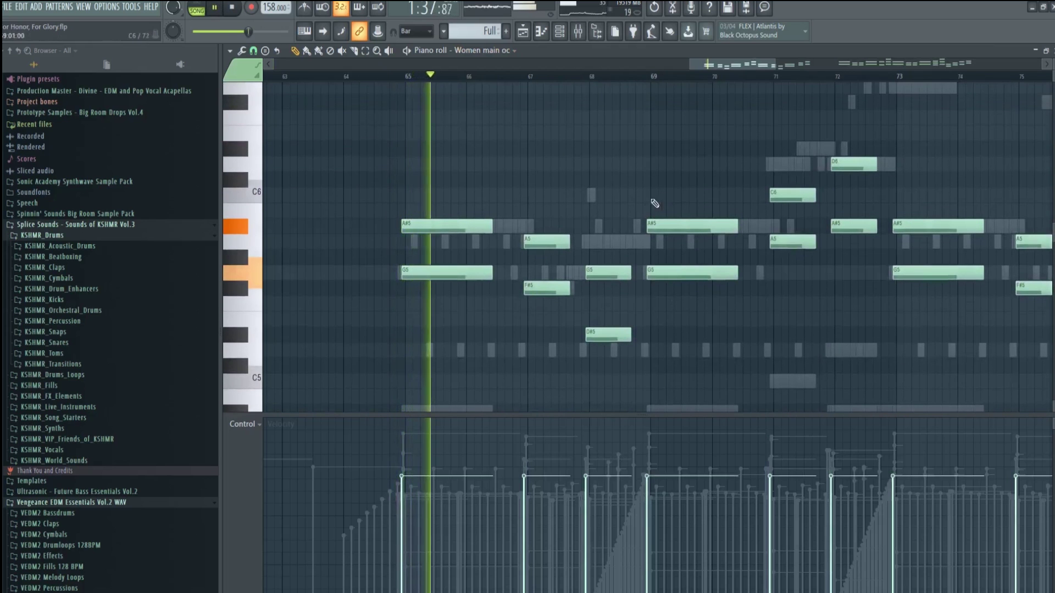
{"action": "left_click_drag", "start_coordinate": [752, 68], "coordinate": [763, 68]}
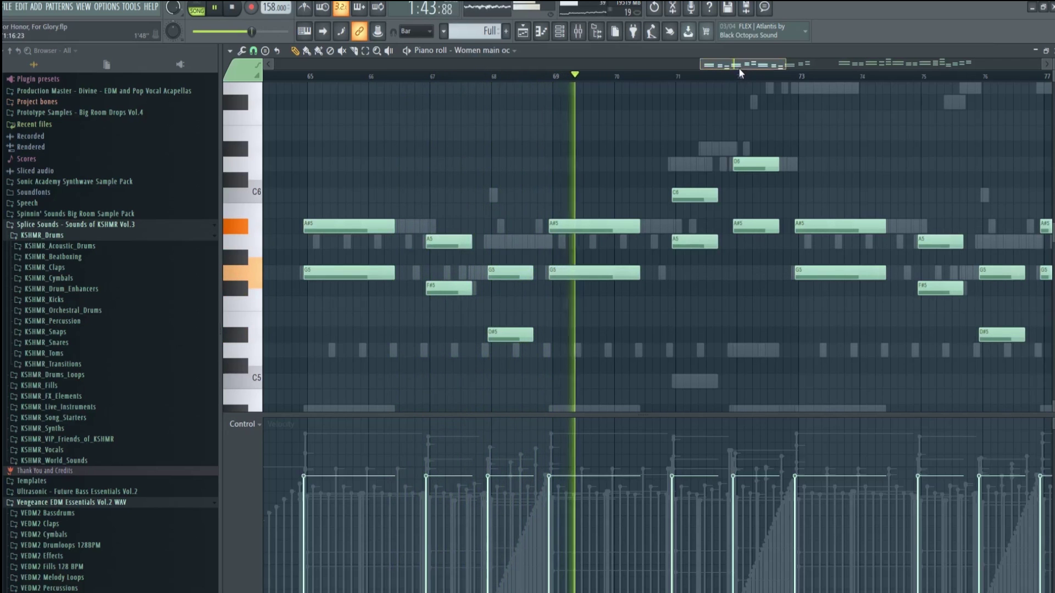
{"action": "left_click_drag", "start_coordinate": [738, 67], "coordinate": [744, 68]}
Play the Spic part's arpeggiated notes from bar 65 in the piano roll and examine them up close.
{"action": "scroll", "coordinate": [751, 139], "scroll_direction": "down", "scroll_amount": 1}
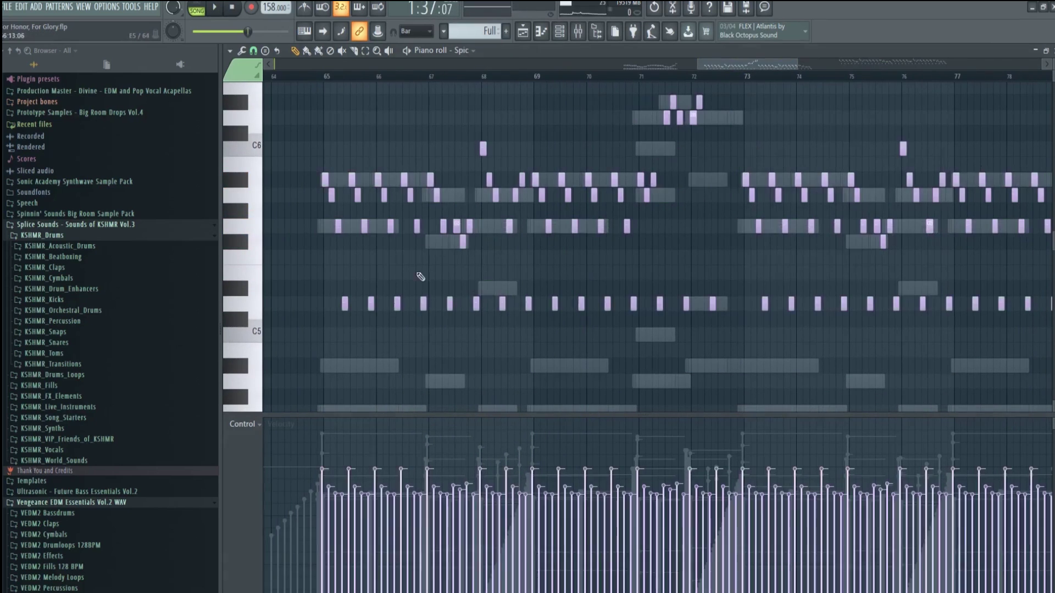
{"action": "scroll", "coordinate": [360, 155], "scroll_direction": "up", "scroll_amount": 2, "text": "ctrl"}
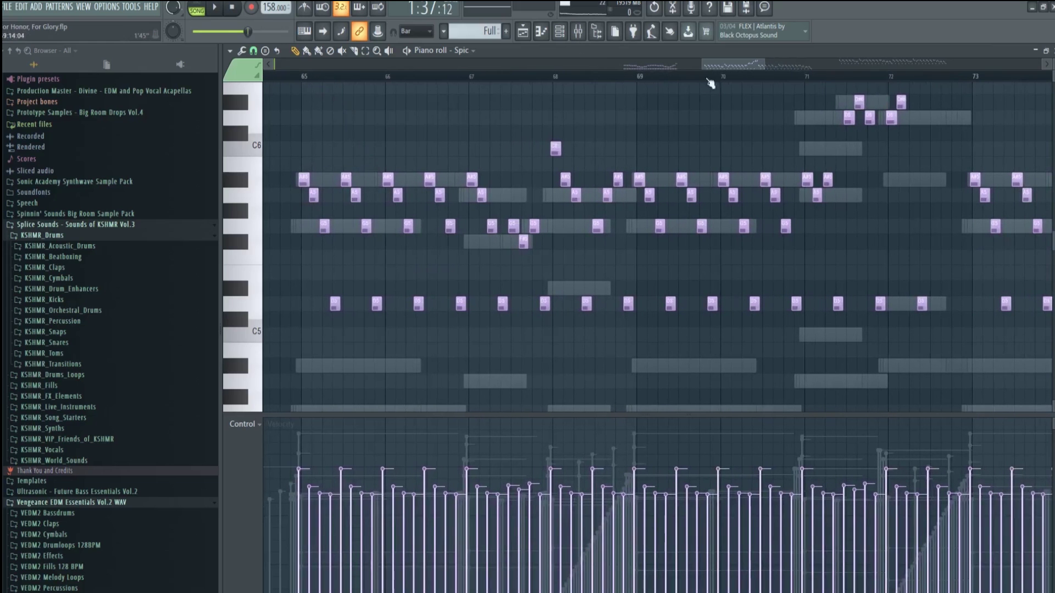
{"action": "left_click_drag", "start_coordinate": [741, 67], "coordinate": [741, 67]}
{"action": "key", "text": "space"}
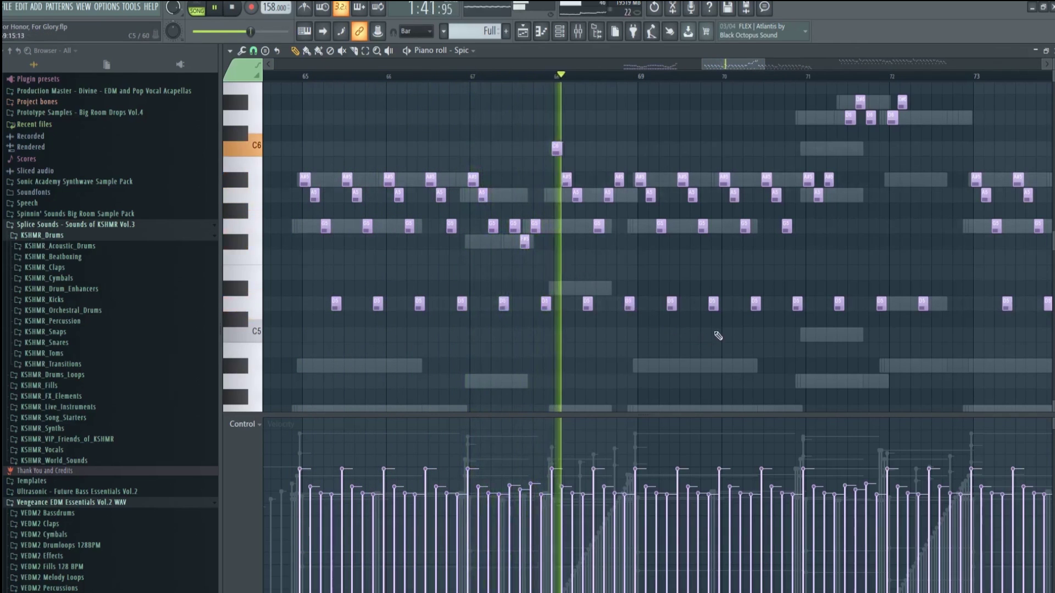
{"action": "scroll", "coordinate": [732, 373], "scroll_direction": "up", "scroll_amount": 2}
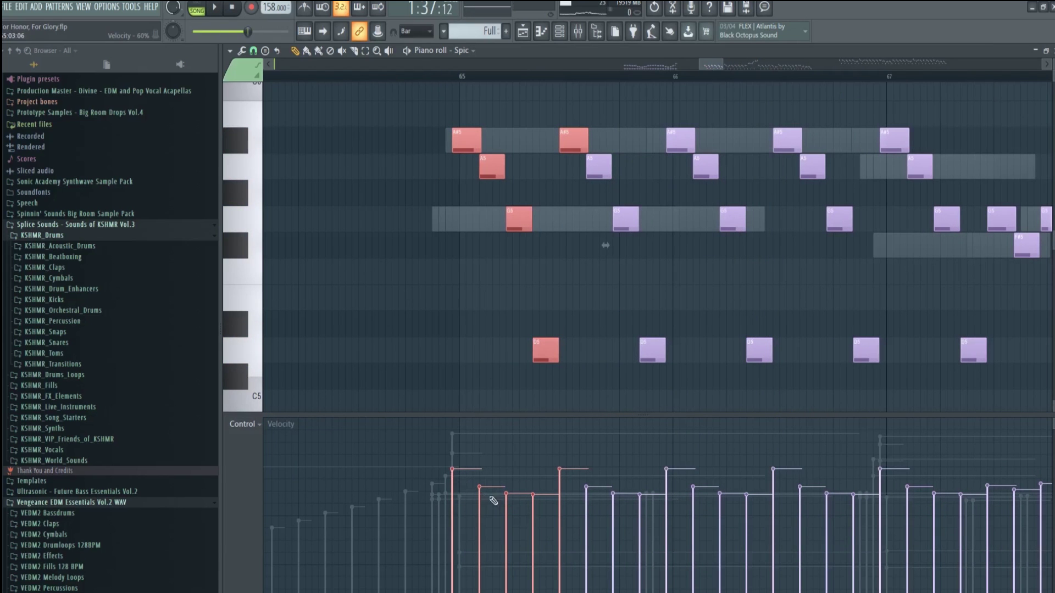
Replay the Spic part's notes from bar 65, and play the Violas part over the same bars.
{"action": "scroll", "coordinate": [642, 319], "scroll_direction": "down", "scroll_amount": 2}
{"action": "key", "text": "space"}
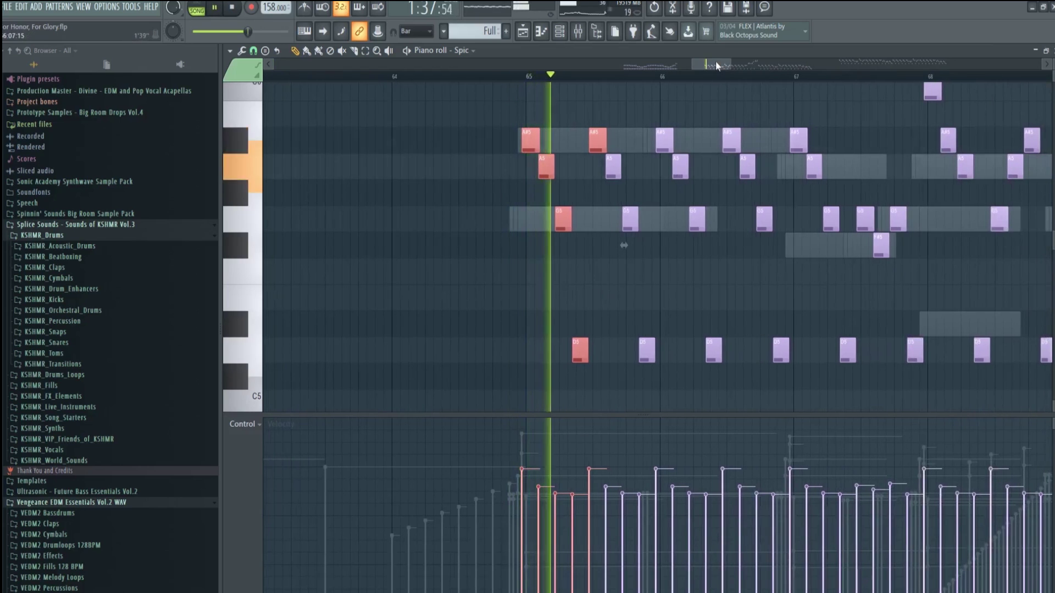
{"action": "key", "text": "space"}
{"action": "scroll", "coordinate": [800, 153], "scroll_direction": "down", "scroll_amount": 2}
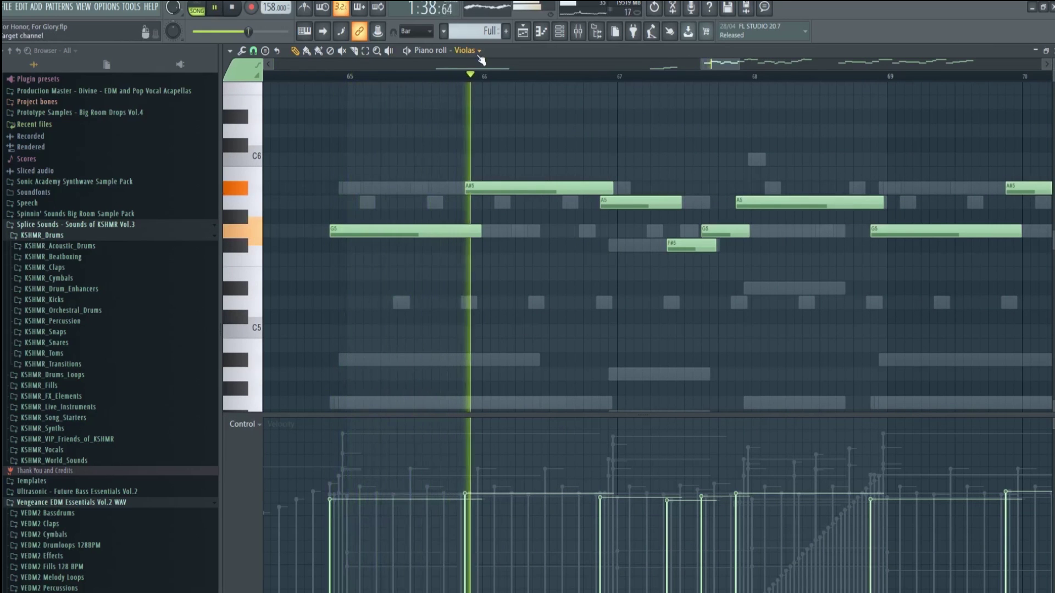
{"action": "key", "text": "space"}
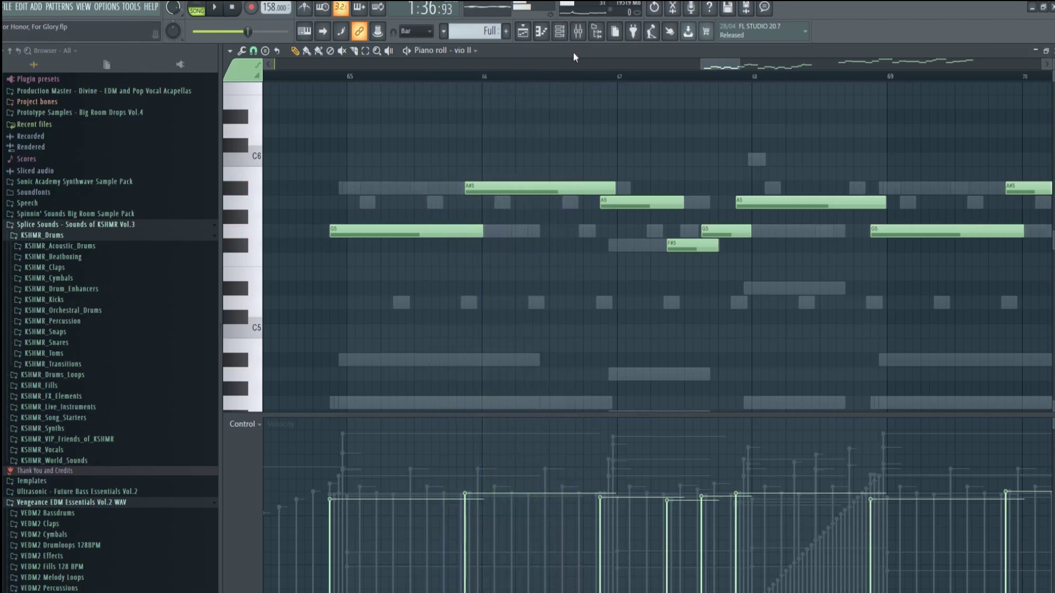
Play the Vio I melody from bar 65 in the piano roll.
{"action": "left_click", "coordinate": [559, 33]}
{"action": "left_click", "coordinate": [732, 235]}
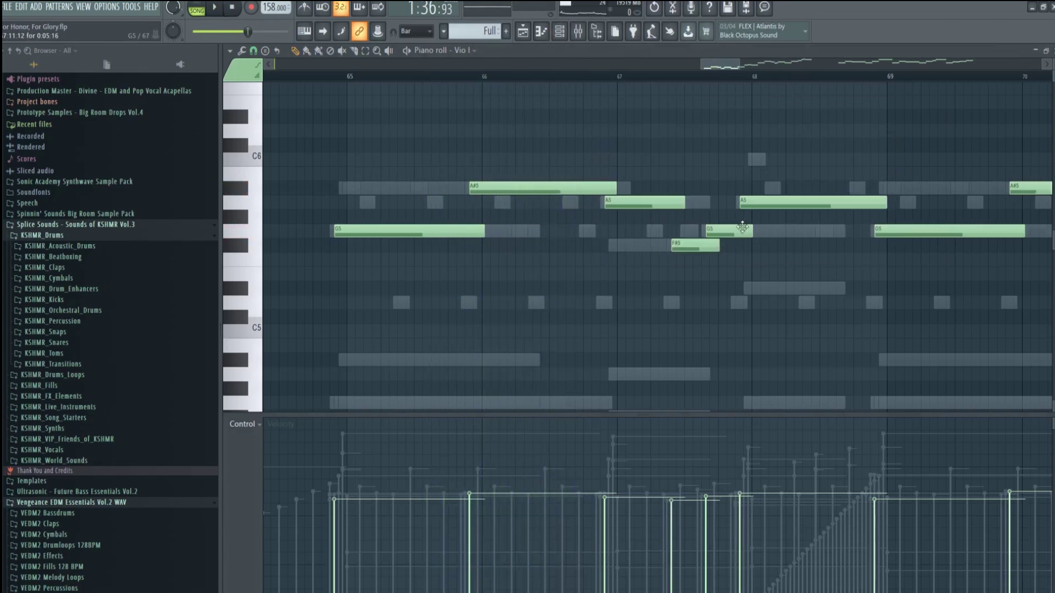
{"action": "key", "text": "space"}
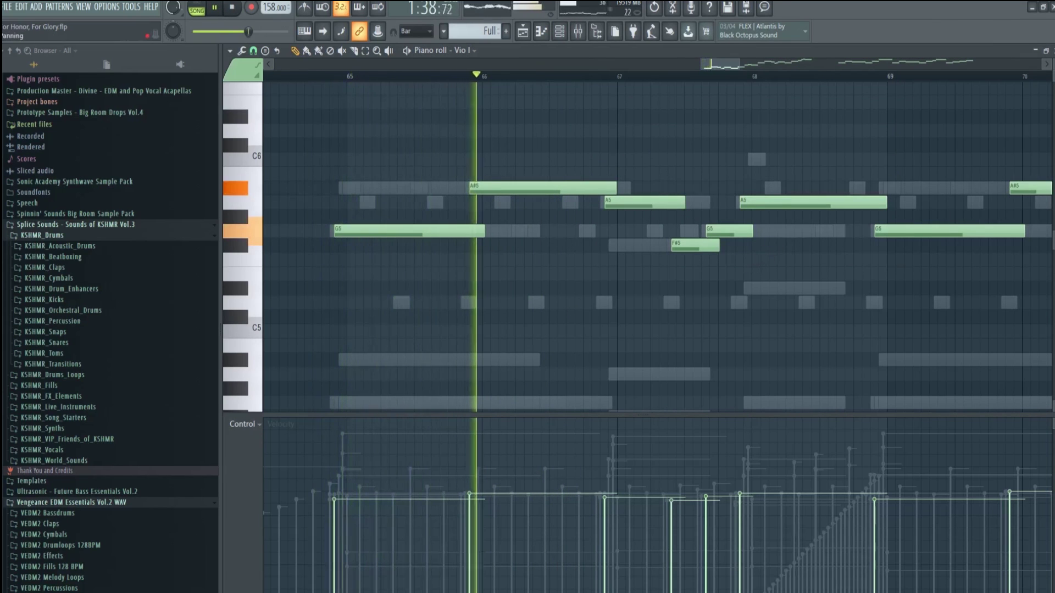
{"action": "scroll", "coordinate": [860, 286], "scroll_direction": "up", "scroll_amount": 2}
{"action": "scroll", "coordinate": [659, 300], "scroll_direction": "down", "scroll_amount": 2}
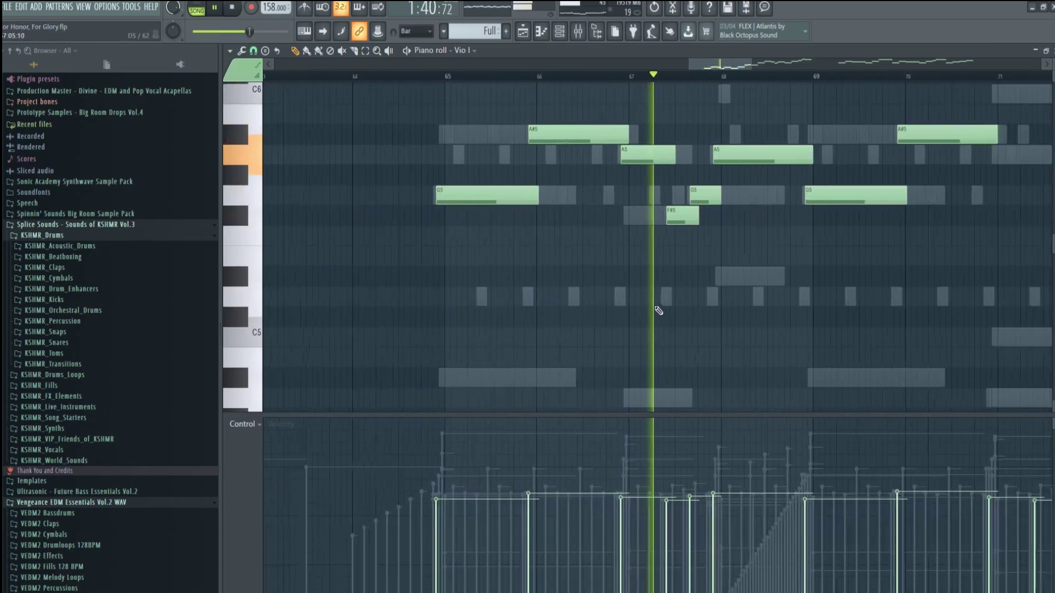
{"action": "key", "text": "space"}
Examine and play the higher continuation of the Vio I melody around bars 73 to 77.
{"action": "left_click_drag", "start_coordinate": [718, 64], "coordinate": [766, 65]}
{"action": "scroll", "coordinate": [558, 177], "scroll_direction": "up", "scroll_amount": 3}
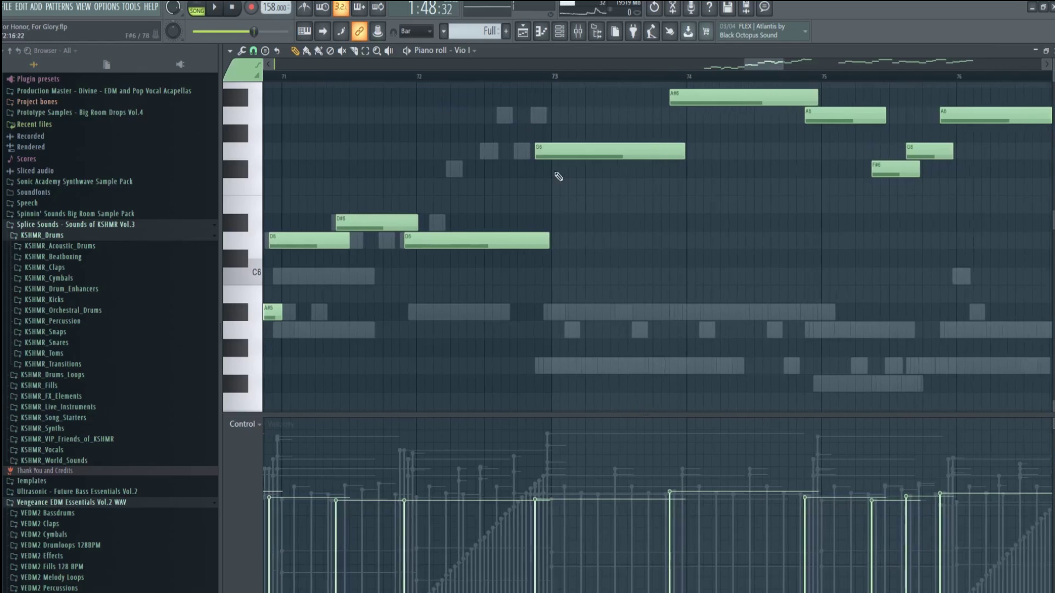
{"action": "scroll", "coordinate": [582, 236], "scroll_direction": "up", "scroll_amount": 2}
{"action": "scroll", "coordinate": [590, 260], "scroll_direction": "down", "scroll_amount": 1}
{"action": "scroll", "coordinate": [596, 271], "scroll_direction": "down", "scroll_amount": 1}
{"action": "scroll", "coordinate": [602, 292], "scroll_direction": "up", "scroll_amount": 1}
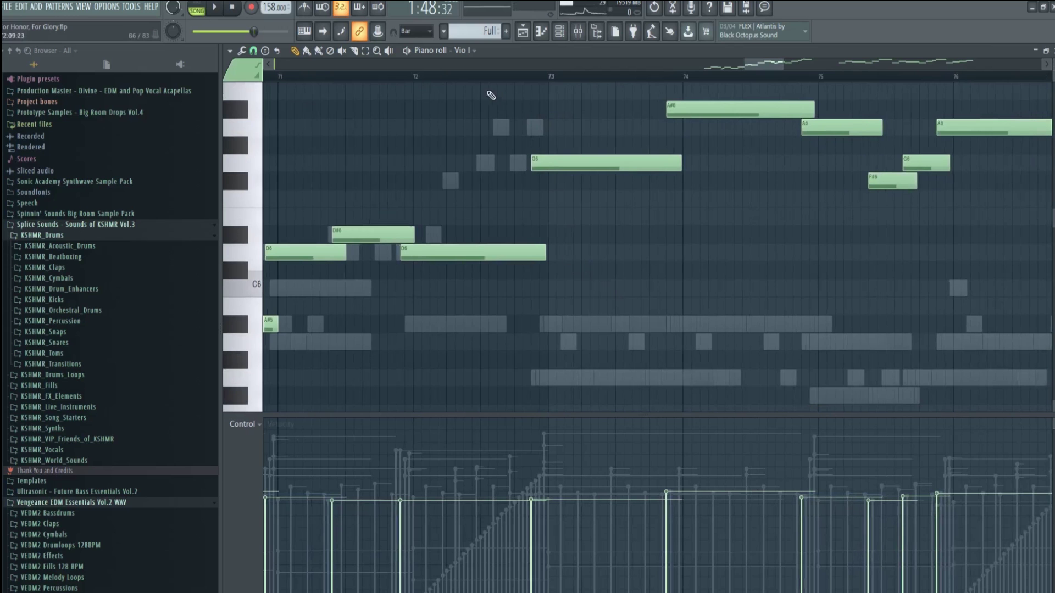
{"action": "key", "text": "space"}
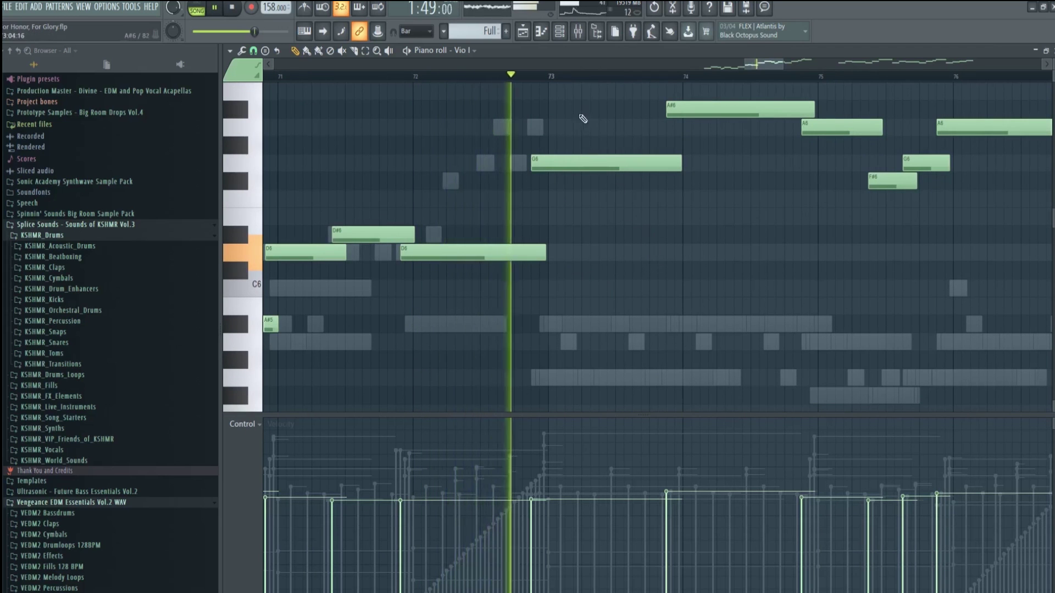
{"action": "left_click_drag", "start_coordinate": [777, 62], "coordinate": [789, 65]}
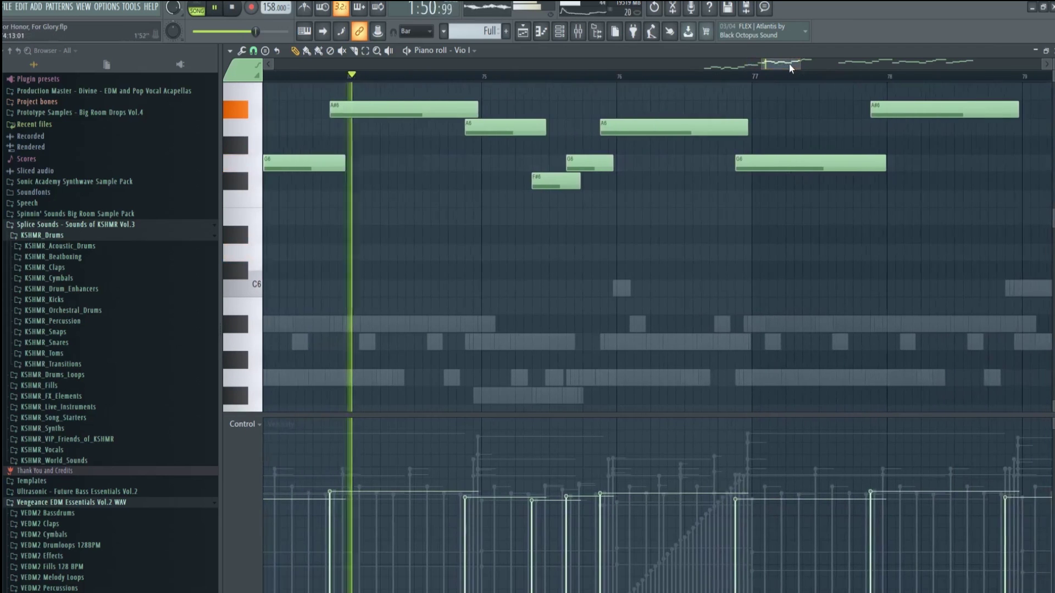
{"action": "scroll", "coordinate": [798, 192], "scroll_direction": "down", "scroll_amount": 1}
{"action": "scroll", "coordinate": [826, 286], "scroll_direction": "up", "scroll_amount": 2}
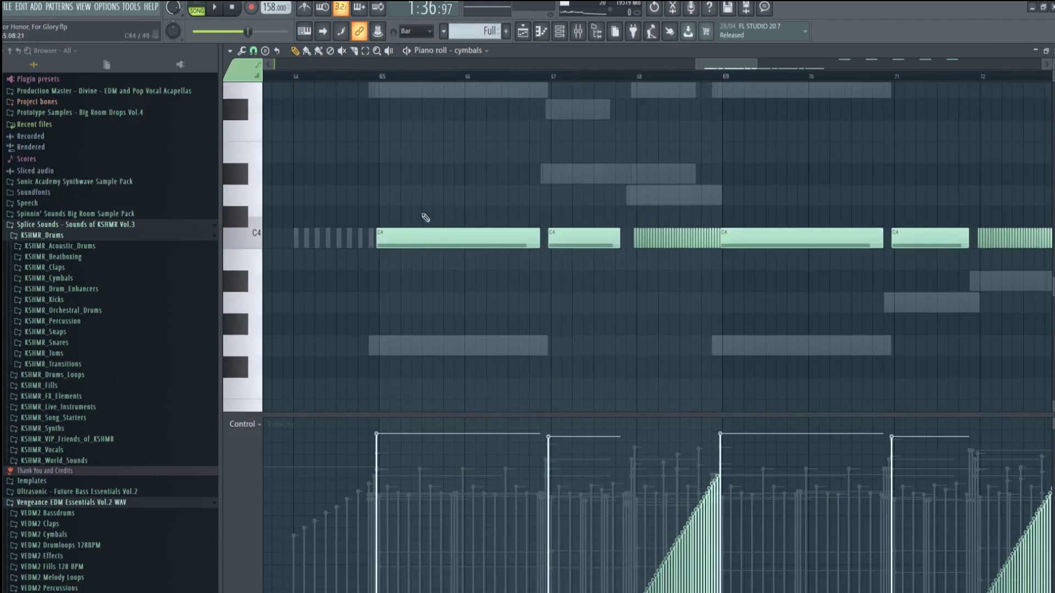
Examine the cymbals part's C4 hits and rolls from bar 65 up close and play them.
{"action": "scroll", "coordinate": [386, 153], "scroll_direction": "up", "scroll_amount": 2}
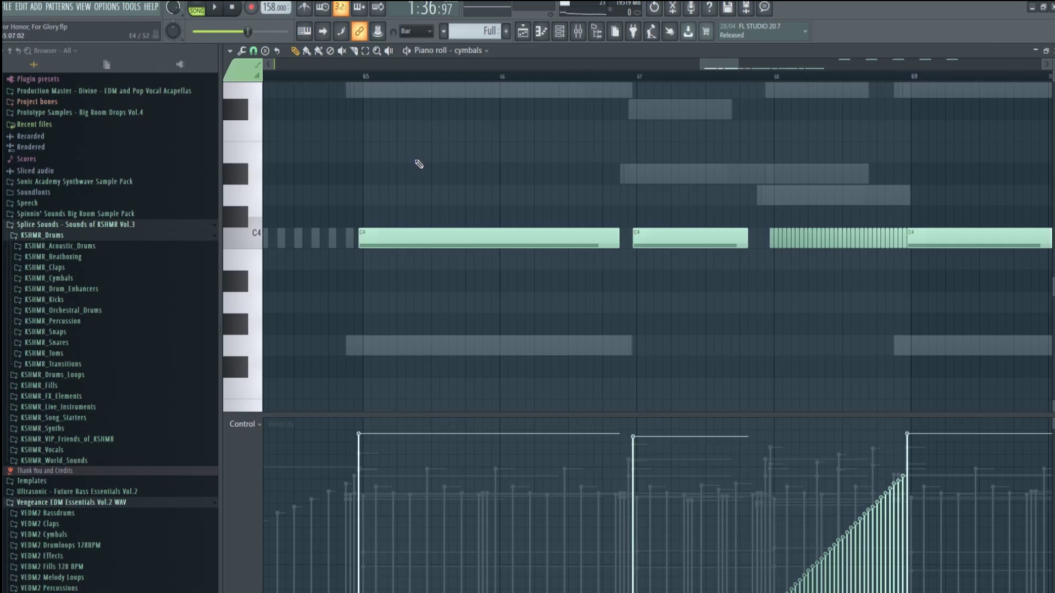
{"action": "scroll", "coordinate": [396, 160], "scroll_direction": "up", "scroll_amount": 2}
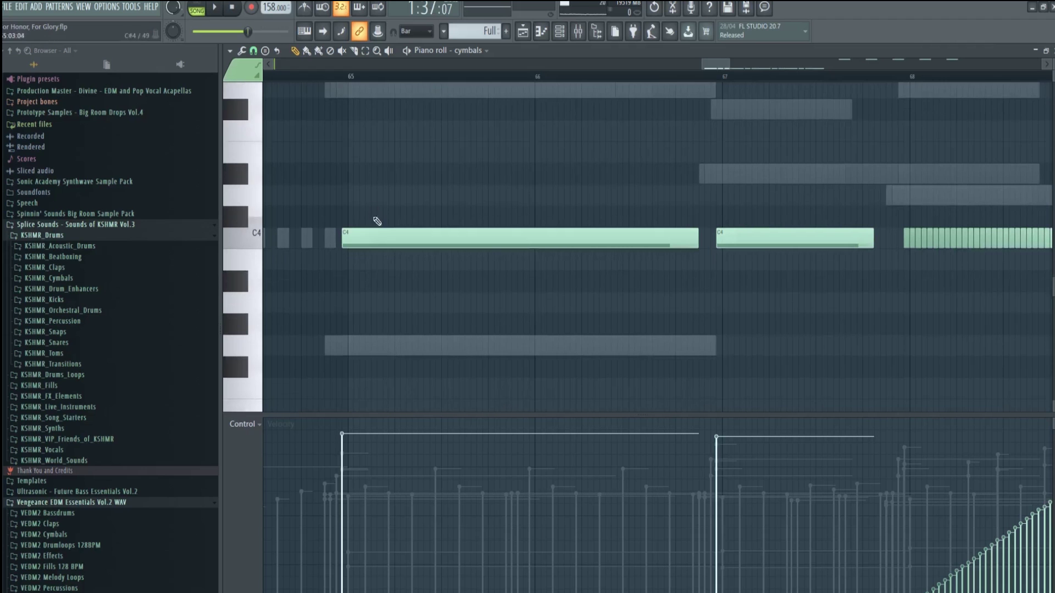
{"action": "scroll", "coordinate": [685, 178], "scroll_direction": "up", "scroll_amount": 1}
{"action": "left_click_drag", "start_coordinate": [724, 66], "coordinate": [748, 67]}
{"action": "scroll", "coordinate": [688, 181], "scroll_direction": "down", "scroll_amount": 1}
{"action": "key", "text": "space"}
{"action": "scroll", "coordinate": [782, 135], "scroll_direction": "down", "scroll_amount": 2}
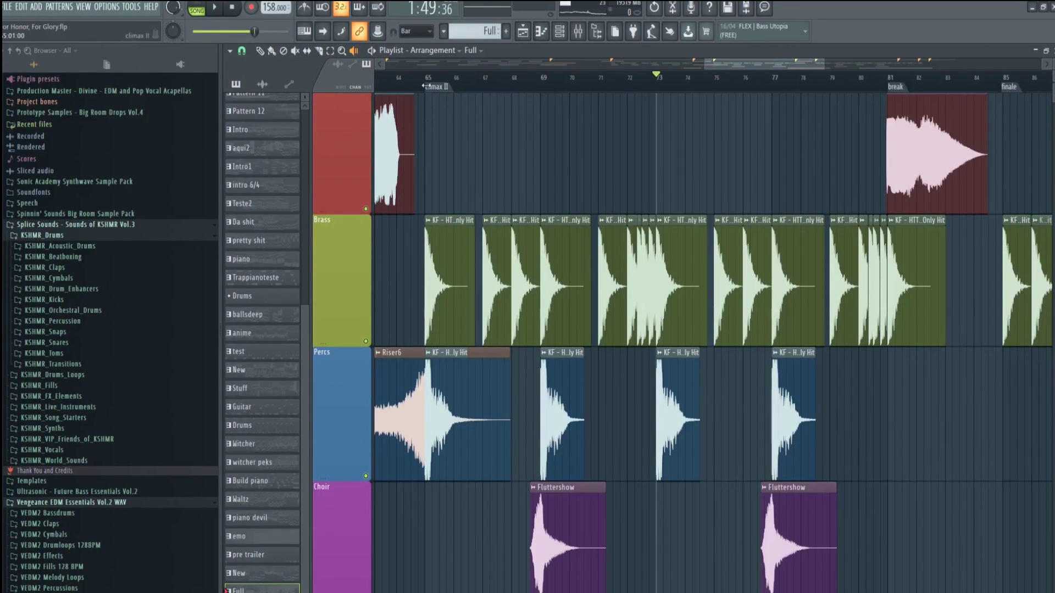
Audition the KF - HTT - Hit 3 clip on the Brass track and the Hit 68 clip on the Percs track at climax II.
{"action": "scroll", "coordinate": [423, 319], "scroll_direction": "up", "scroll_amount": 4}
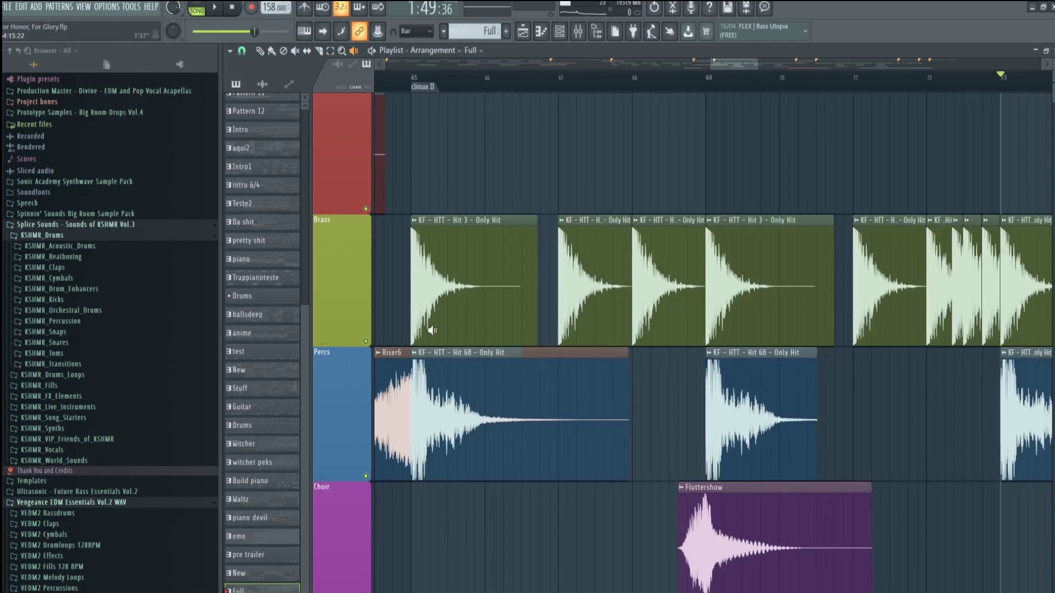
{"action": "scroll", "coordinate": [422, 352], "scroll_direction": "up", "scroll_amount": 1}
{"action": "left_click", "coordinate": [406, 303]}
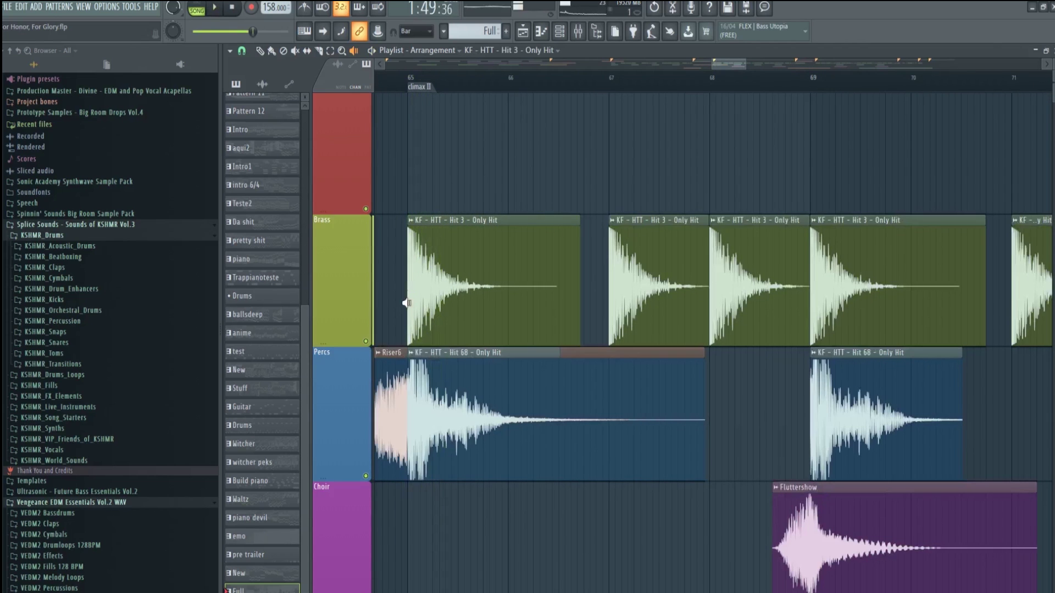
{"action": "left_click", "coordinate": [407, 420]}
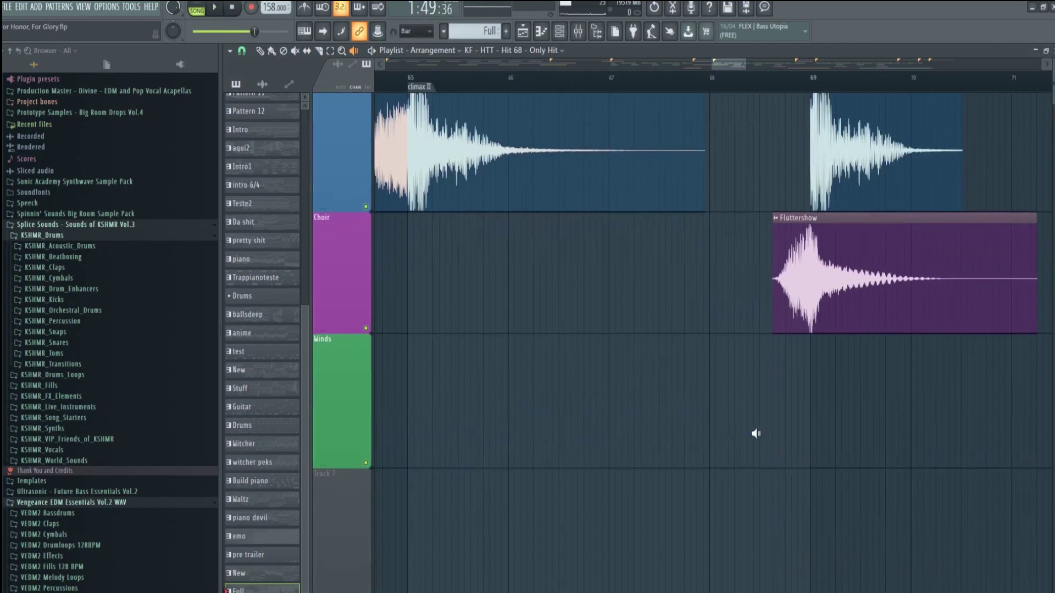
Examine the Fluttershow clip on the Choir track against the hits at bar 69 and audition it from its start.
{"action": "scroll", "coordinate": [930, 440], "scroll_direction": "up", "scroll_amount": 2}
{"action": "scroll", "coordinate": [819, 443], "scroll_direction": "up", "scroll_amount": 1}
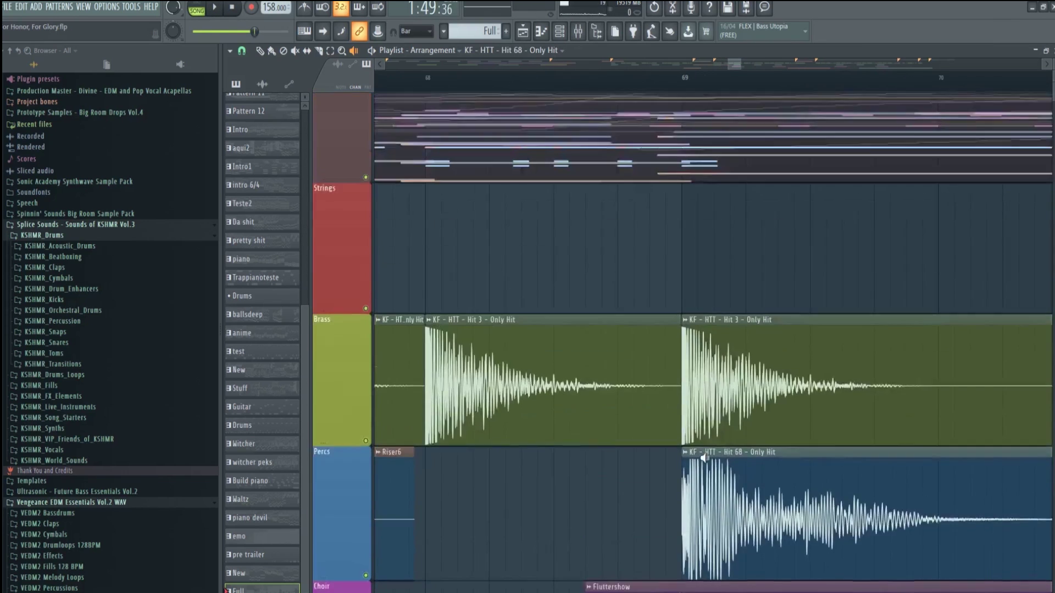
{"action": "scroll", "coordinate": [707, 448], "scroll_direction": "down", "scroll_amount": 2}
{"action": "scroll", "coordinate": [645, 245], "scroll_direction": "up", "scroll_amount": 1}
{"action": "scroll", "coordinate": [671, 307], "scroll_direction": "down", "scroll_amount": 3}
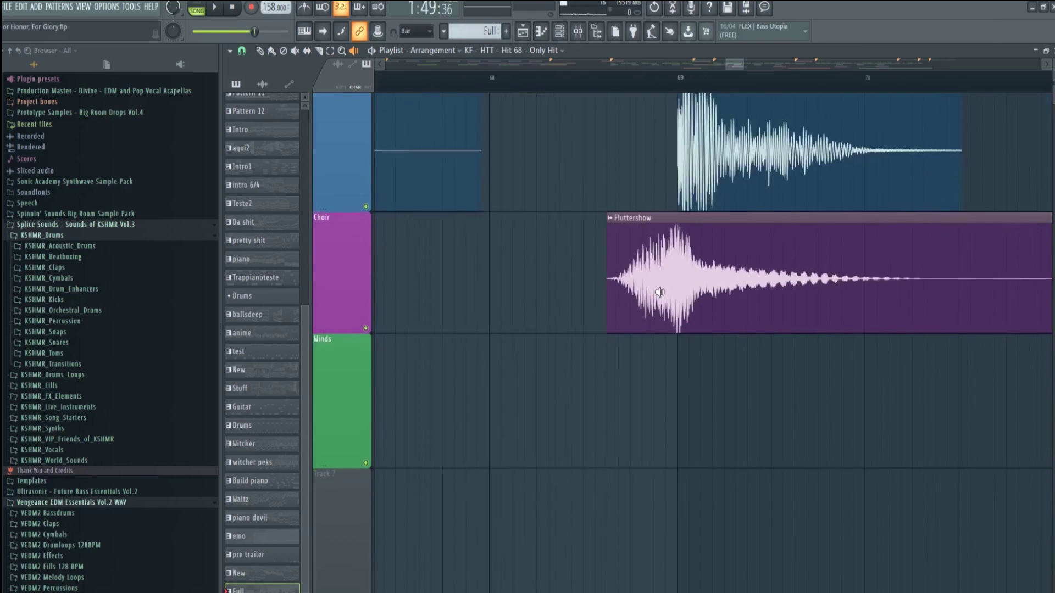
{"action": "scroll", "coordinate": [680, 357], "scroll_direction": "up", "scroll_amount": 3}
{"action": "scroll", "coordinate": [678, 357], "scroll_direction": "down", "scroll_amount": 2}
{"action": "scroll", "coordinate": [681, 362], "scroll_direction": "down", "scroll_amount": 2}
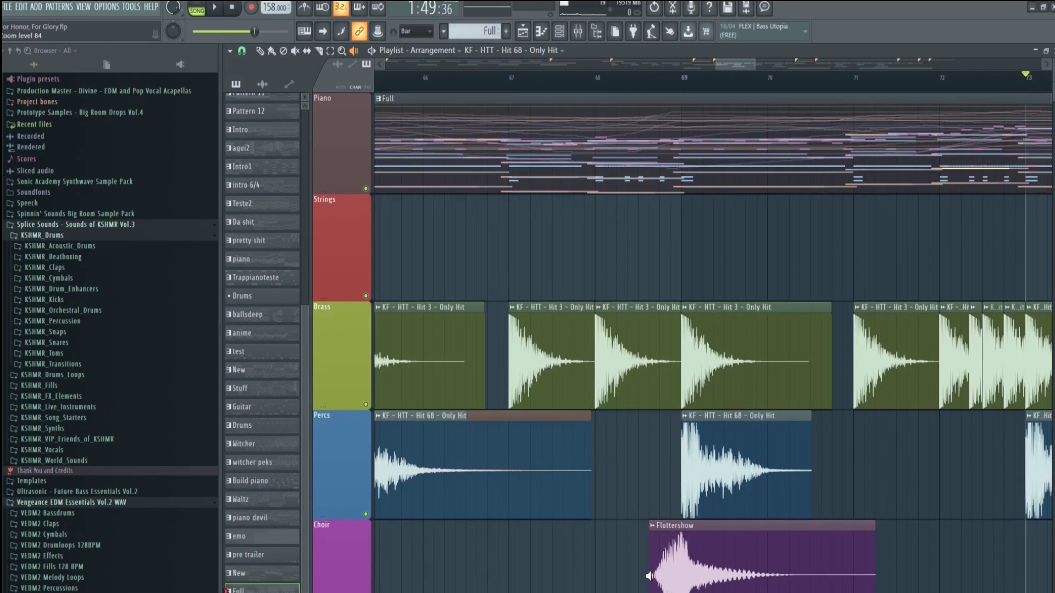
{"action": "left_click", "coordinate": [649, 576]}
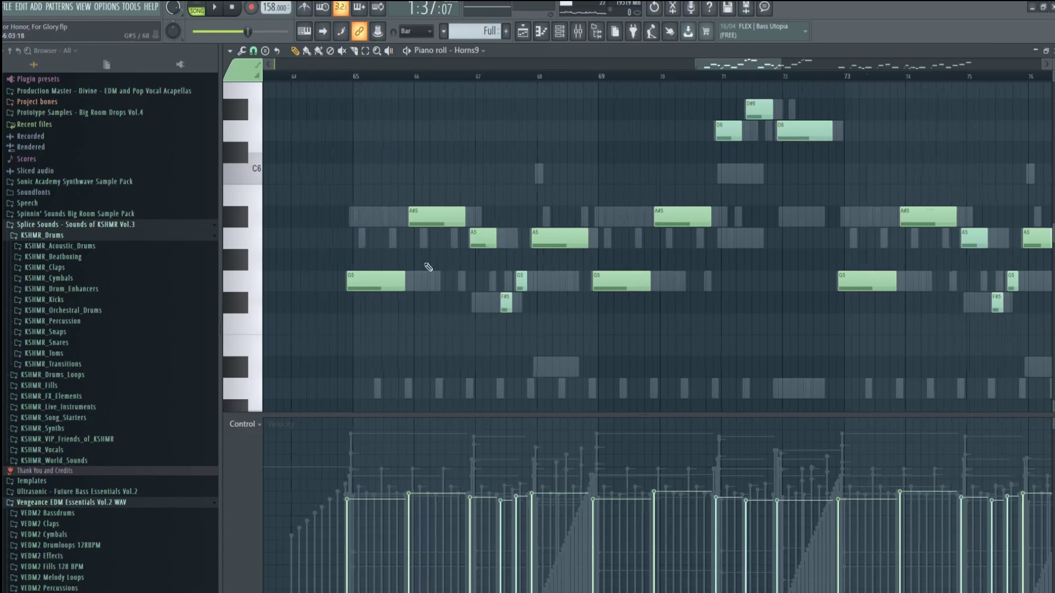
Examine the Horns9 melody from bar 65 in the piano roll and play it through to bar 68.
{"action": "scroll", "coordinate": [438, 247], "scroll_direction": "up", "scroll_amount": 2}
{"action": "scroll", "coordinate": [436, 330], "scroll_direction": "down", "scroll_amount": 1}
{"action": "scroll", "coordinate": [457, 308], "scroll_direction": "up", "scroll_amount": 2}
{"action": "scroll", "coordinate": [458, 291], "scroll_direction": "down", "scroll_amount": 2}
{"action": "scroll", "coordinate": [455, 292], "scroll_direction": "down", "scroll_amount": 1}
{"action": "scroll", "coordinate": [446, 297], "scroll_direction": "up", "scroll_amount": 2}
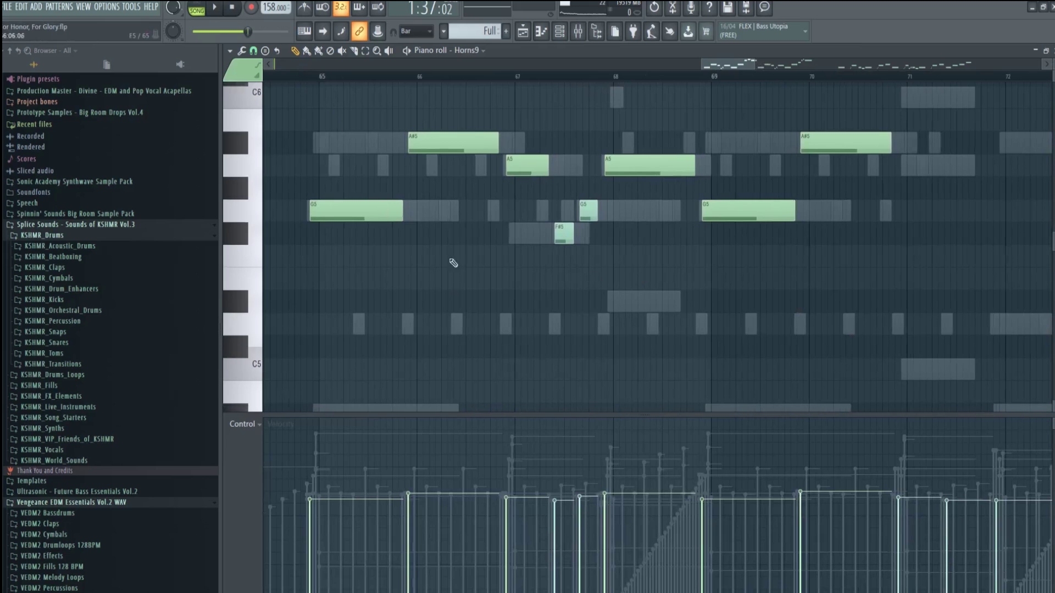
{"action": "scroll", "coordinate": [317, 186], "scroll_direction": "up", "scroll_amount": 1}
{"action": "key", "text": "space"}
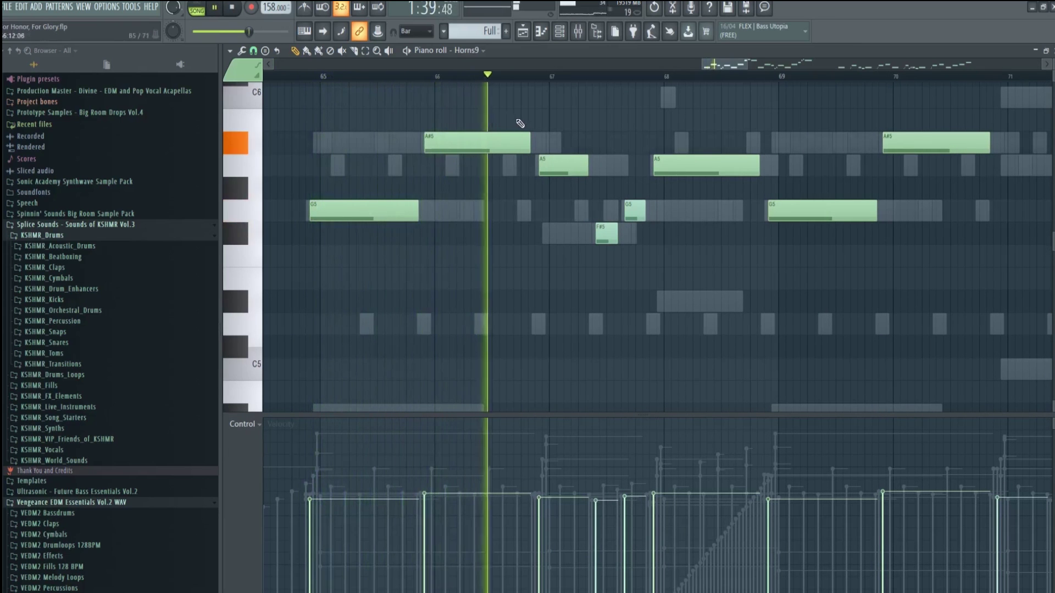
{"action": "scroll", "coordinate": [711, 268], "scroll_direction": "up", "scroll_amount": 4}
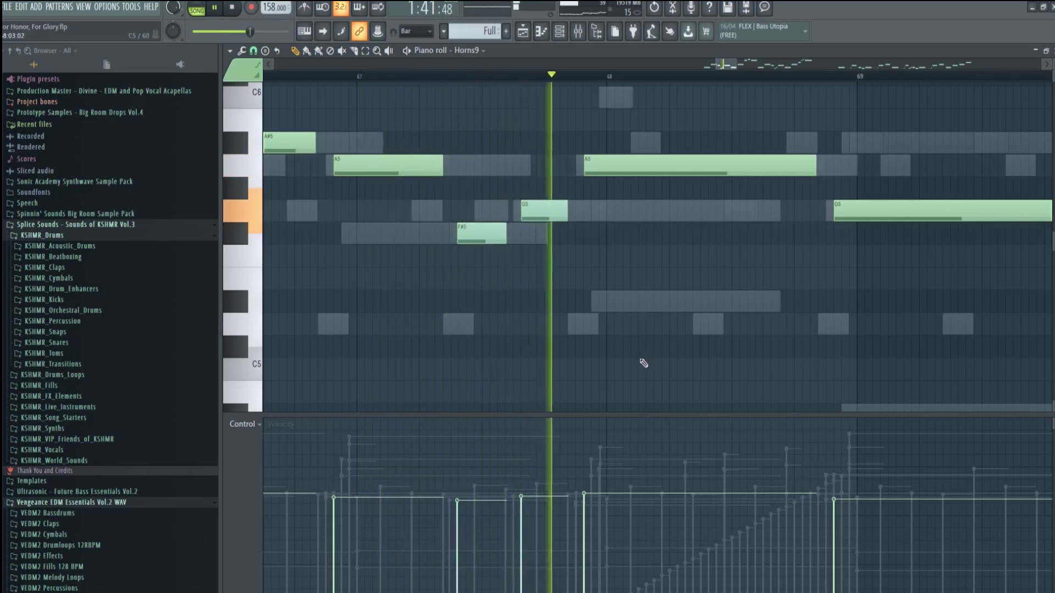
{"action": "key", "text": "space"}
Play the Stac part's arpeggiated notes from bar 85 in the piano roll.
{"action": "left_click_drag", "start_coordinate": [368, 81], "coordinate": [443, 96]}
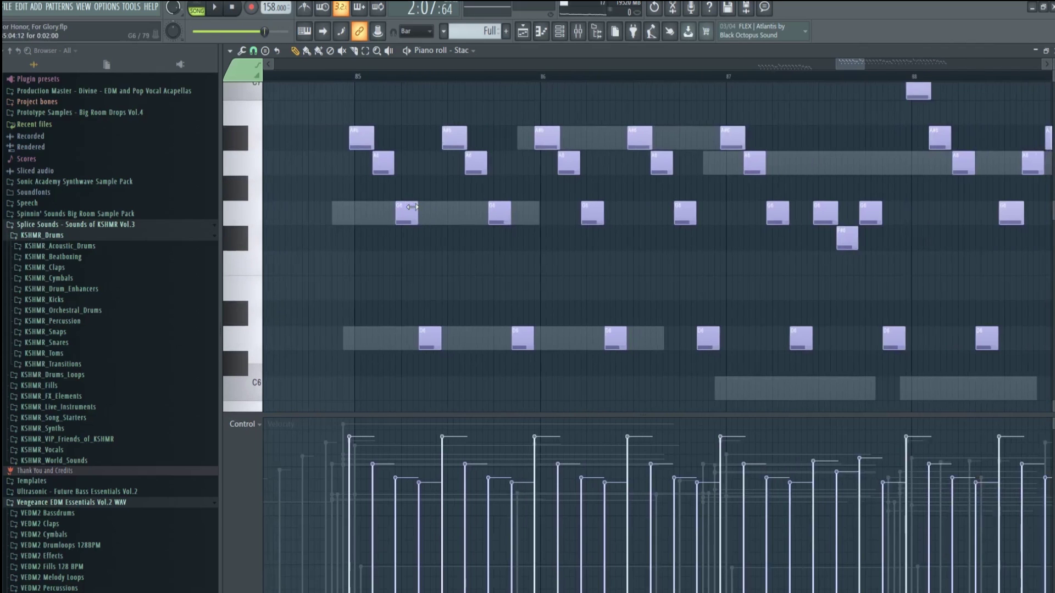
{"action": "scroll", "coordinate": [476, 252], "scroll_direction": "down", "scroll_amount": 2}
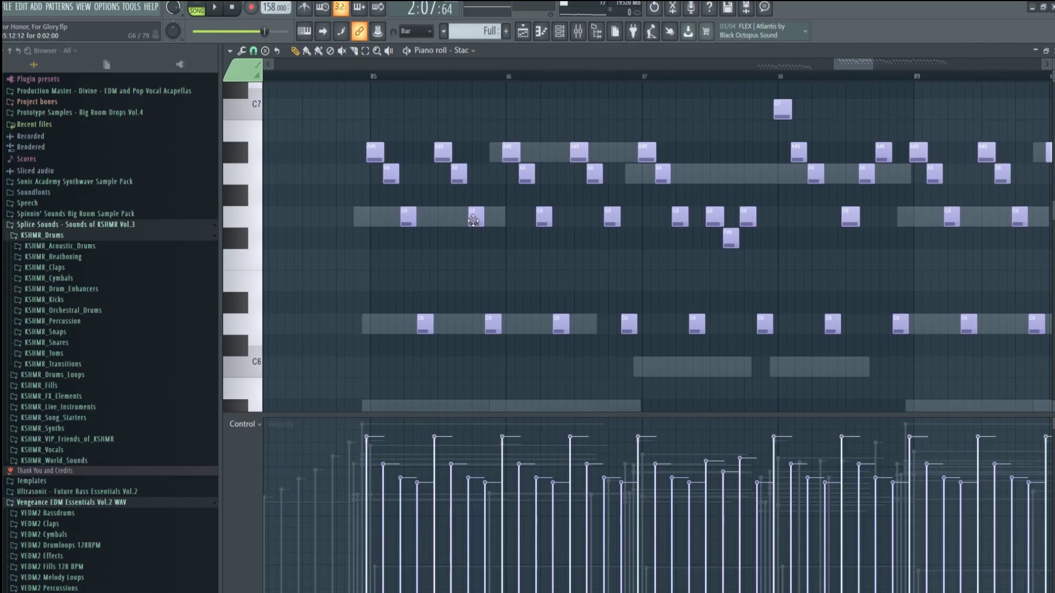
{"action": "scroll", "coordinate": [393, 162], "scroll_direction": "up", "scroll_amount": 2}
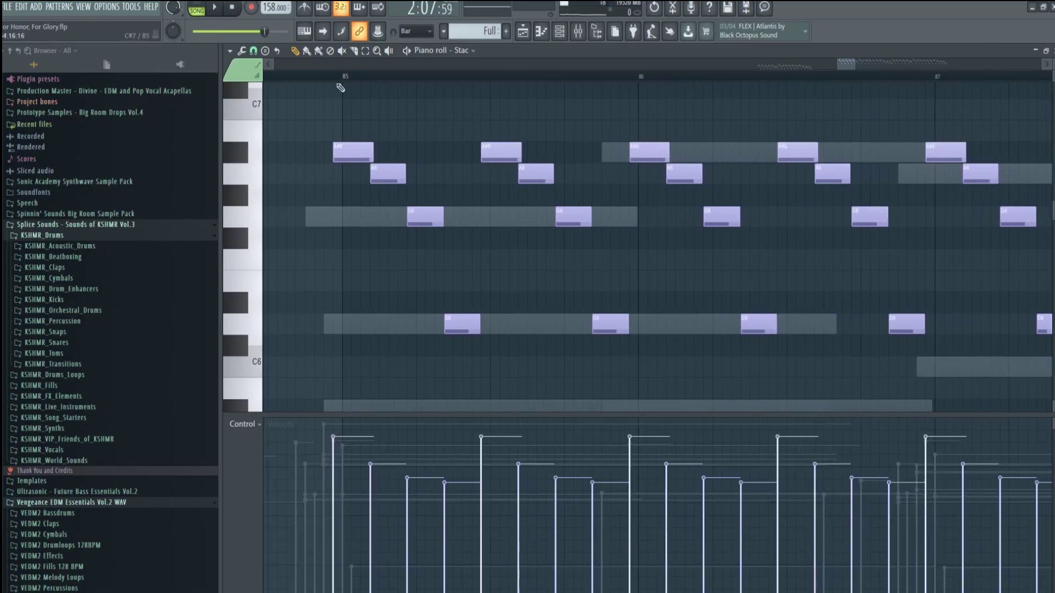
{"action": "key", "text": "space"}
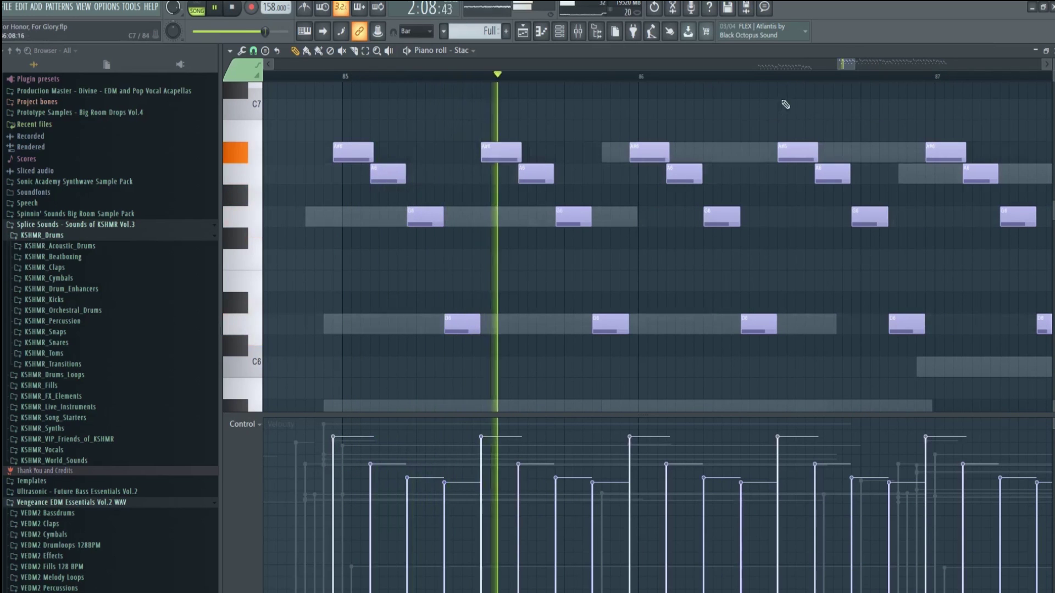
{"action": "left_click_drag", "start_coordinate": [856, 63], "coordinate": [881, 64]}
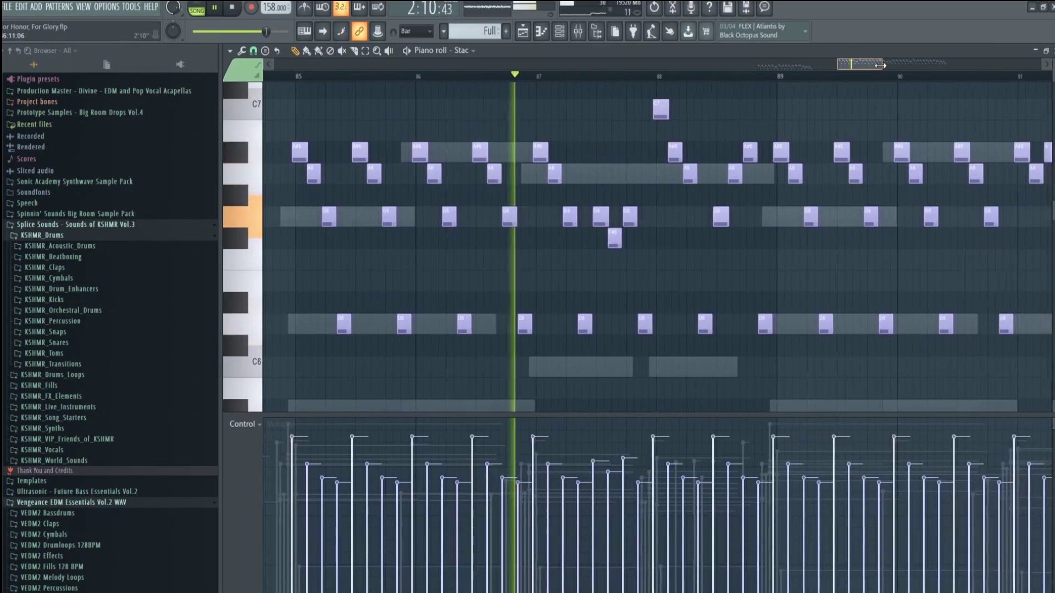
{"action": "scroll", "coordinate": [725, 329], "scroll_direction": "up", "scroll_amount": 2}
{"action": "scroll", "coordinate": [712, 322], "scroll_direction": "up", "scroll_amount": 1}
{"action": "scroll", "coordinate": [720, 316], "scroll_direction": "down", "scroll_amount": 1}
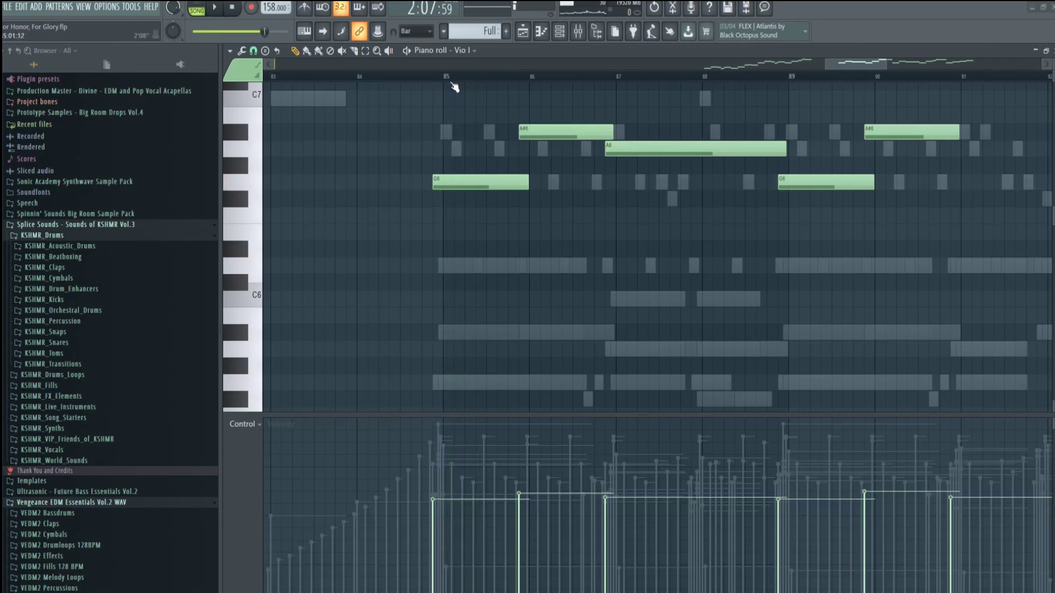
Examine the Vio I part's long notes from bar 85 onwards in the piano roll.
{"action": "scroll", "coordinate": [486, 165], "scroll_direction": "down", "scroll_amount": 2}
{"action": "scroll", "coordinate": [575, 230], "scroll_direction": "up", "scroll_amount": 2}
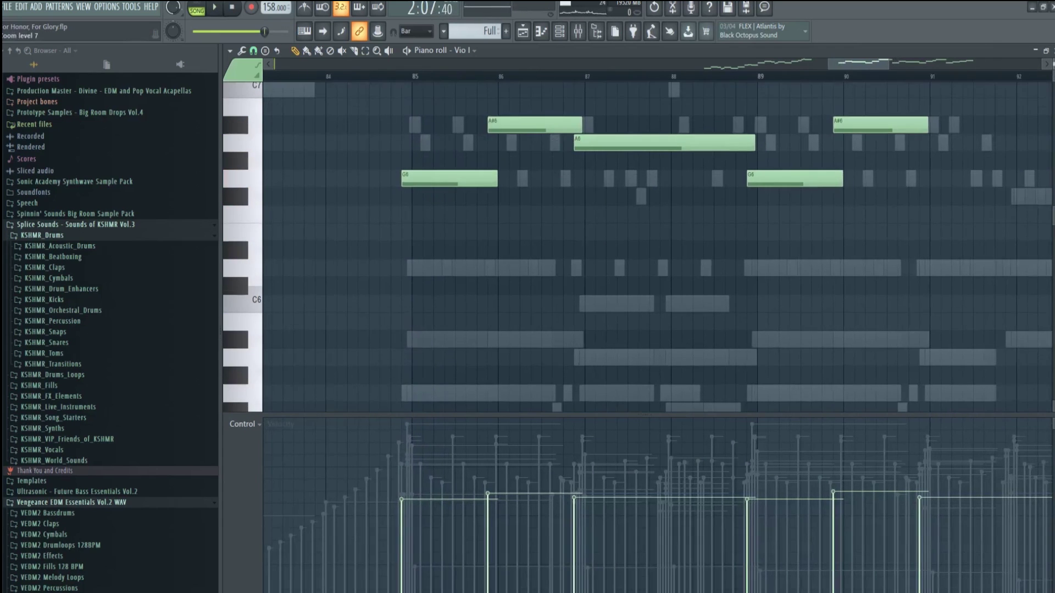
{"action": "scroll", "coordinate": [777, 168], "scroll_direction": "down", "scroll_amount": 2}
{"action": "left_click_drag", "start_coordinate": [838, 65], "coordinate": [852, 65]}
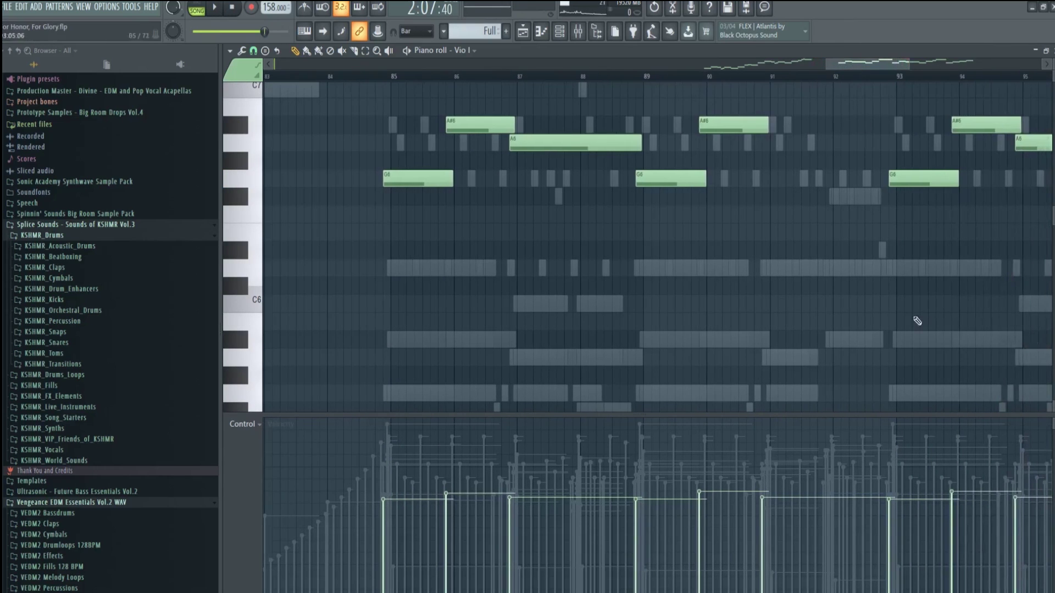
{"action": "scroll", "coordinate": [989, 341], "scroll_direction": "up", "scroll_amount": 1}
{"action": "scroll", "coordinate": [648, 313], "scroll_direction": "up", "scroll_amount": 2}
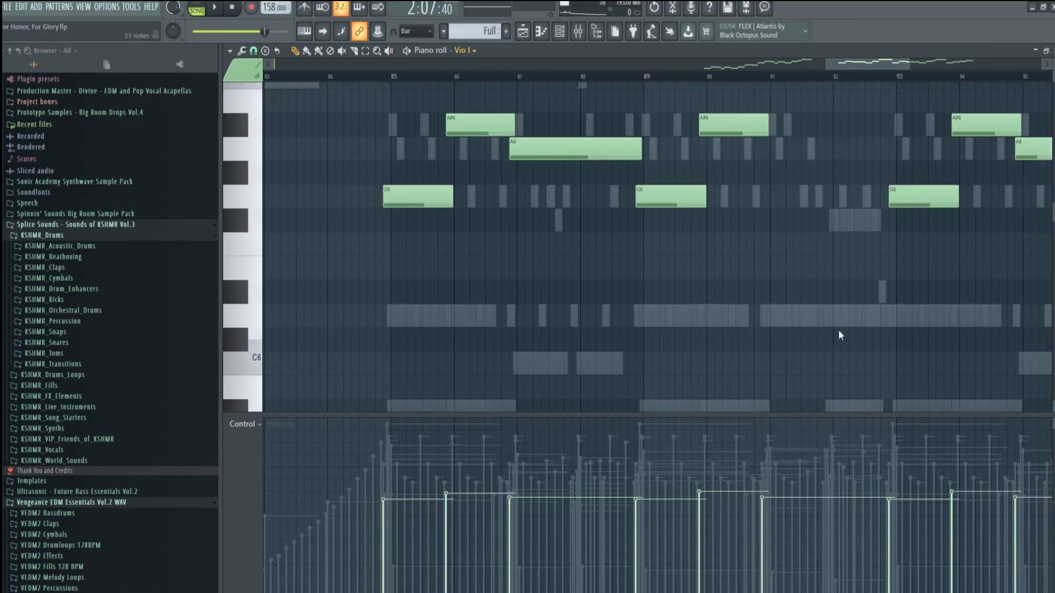
Play the vio II part from bar 85 and follow its notes further along the section.
{"action": "scroll", "coordinate": [458, 150], "scroll_direction": "up", "scroll_amount": 2}
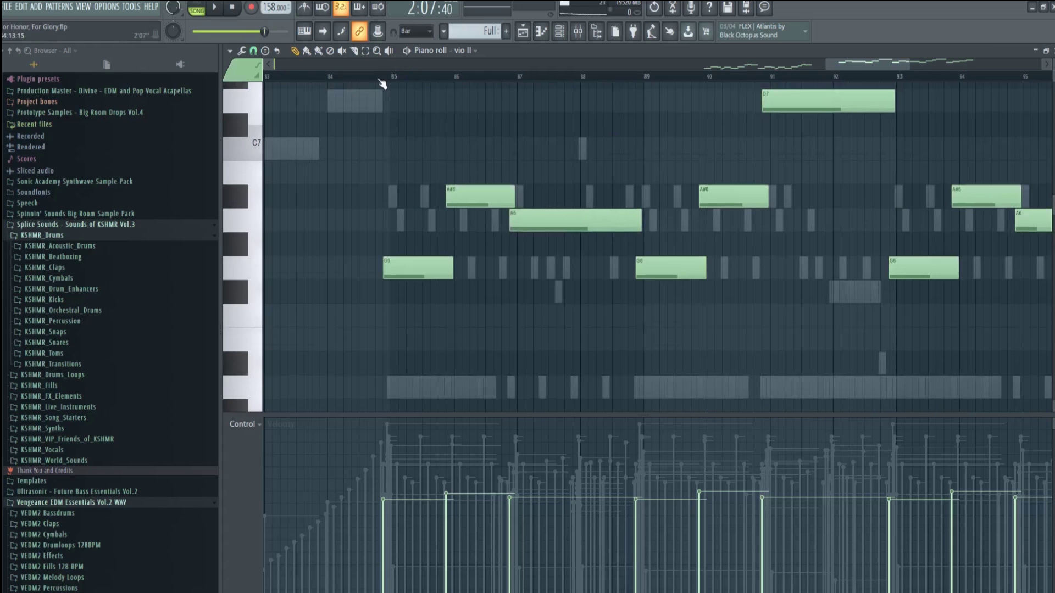
{"action": "key", "text": "space"}
{"action": "left_click_drag", "start_coordinate": [880, 64], "coordinate": [896, 64]}
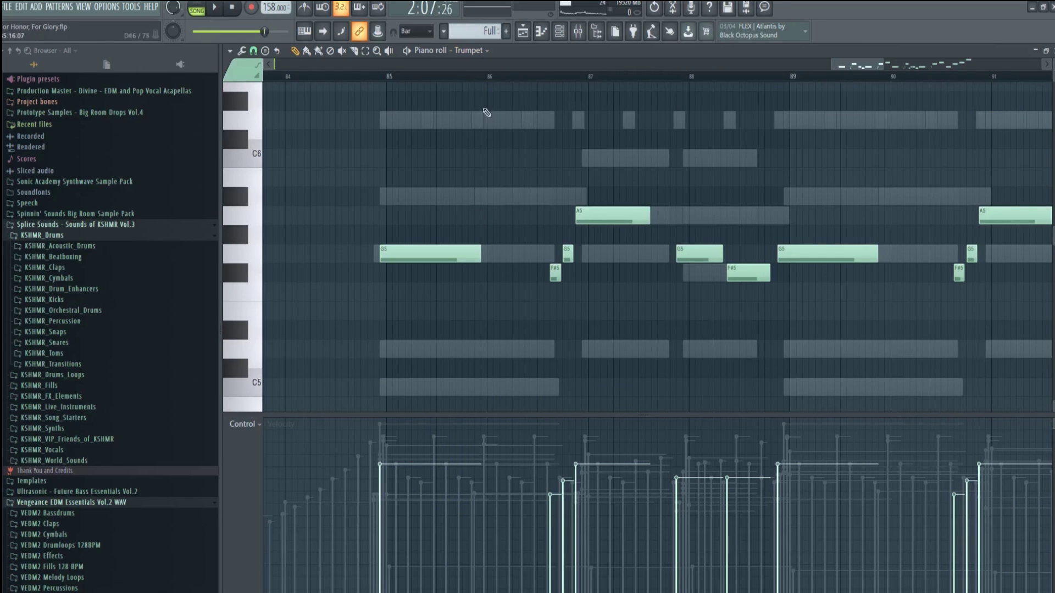
Play the Trumpet part from bar 85 and follow its notes to bar 90 in the piano roll.
{"action": "left_click_drag", "start_coordinate": [845, 67], "coordinate": [861, 68]}
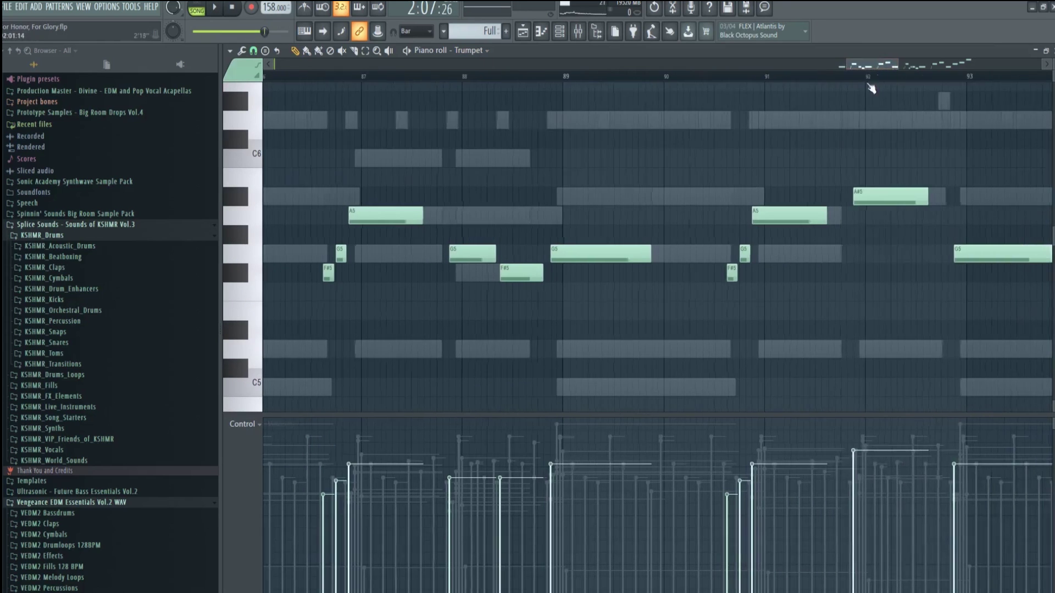
{"action": "scroll", "coordinate": [736, 213], "scroll_direction": "down", "scroll_amount": 3}
{"action": "scroll", "coordinate": [483, 299], "scroll_direction": "up", "scroll_amount": 5}
{"action": "scroll", "coordinate": [449, 317], "scroll_direction": "down", "scroll_amount": 1}
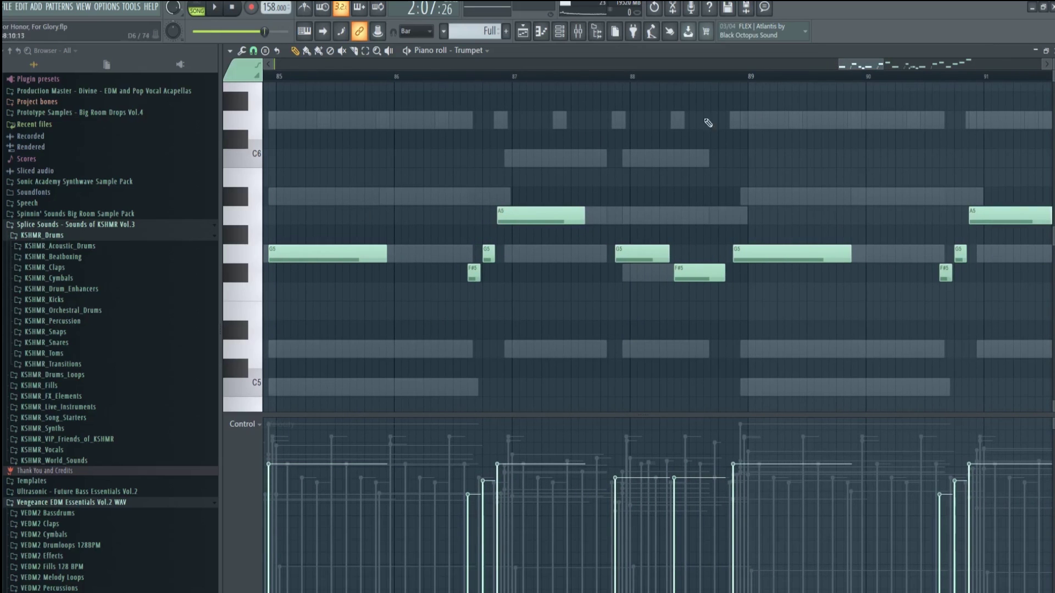
{"action": "left_click_drag", "start_coordinate": [868, 75], "coordinate": [847, 67]}
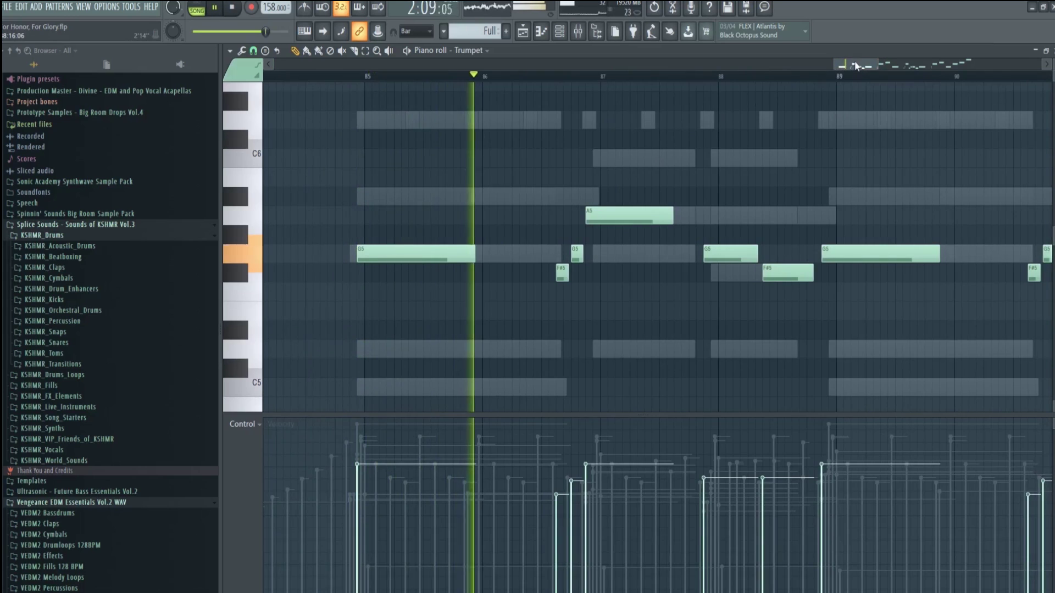
{"action": "left_click_drag", "start_coordinate": [854, 64], "coordinate": [858, 62]}
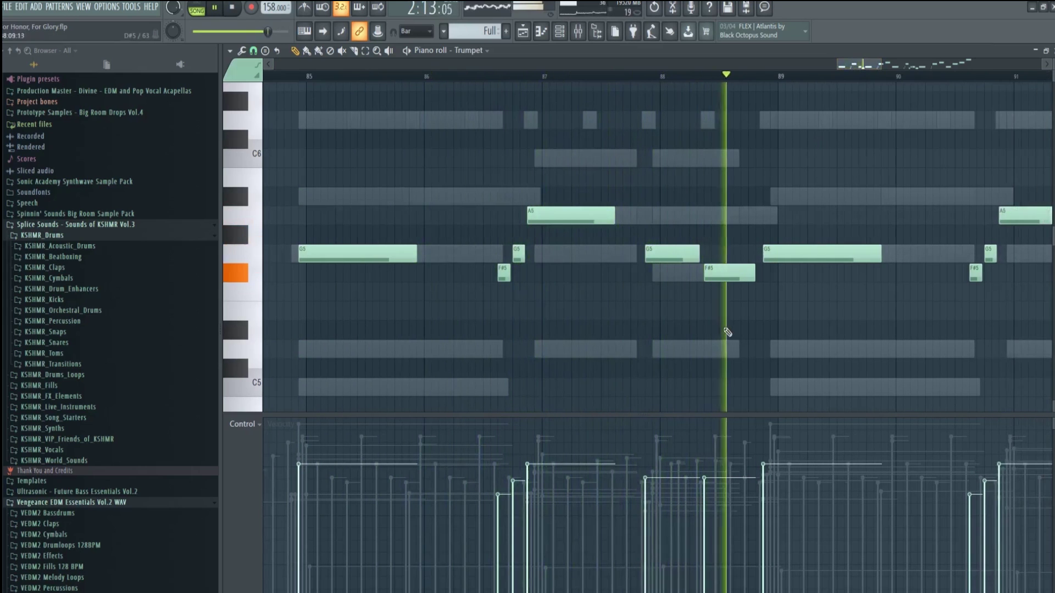
{"action": "left_click_drag", "start_coordinate": [865, 66], "coordinate": [878, 66]}
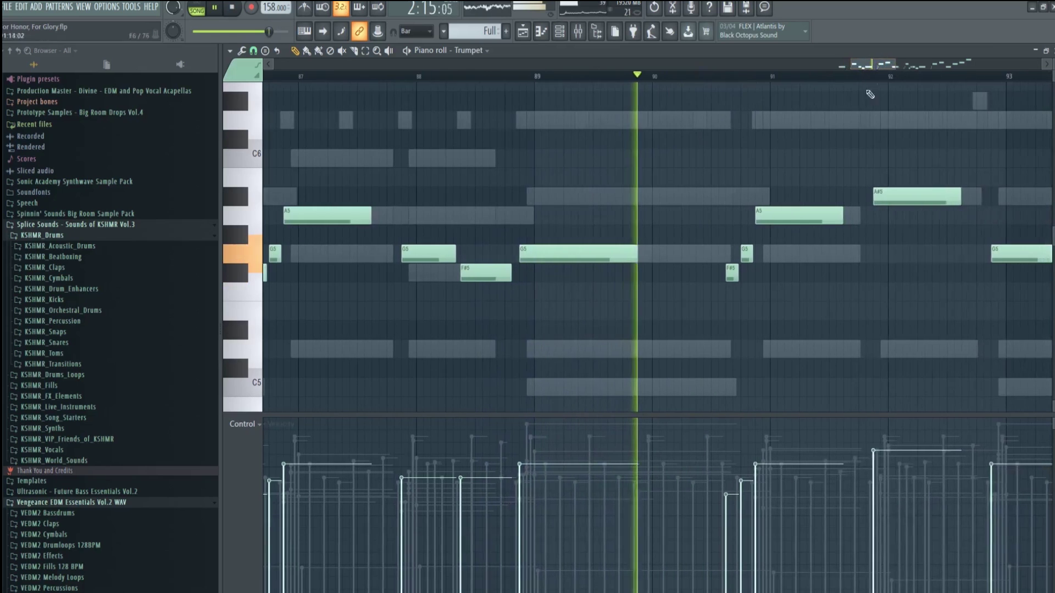
{"action": "key", "text": "space"}
Open the Men oceania main part in the piano roll and play its choir notes from bar 85.
{"action": "scroll", "coordinate": [704, 217], "scroll_direction": "down", "scroll_amount": 2}
{"action": "double_click", "coordinate": [558, 351]}
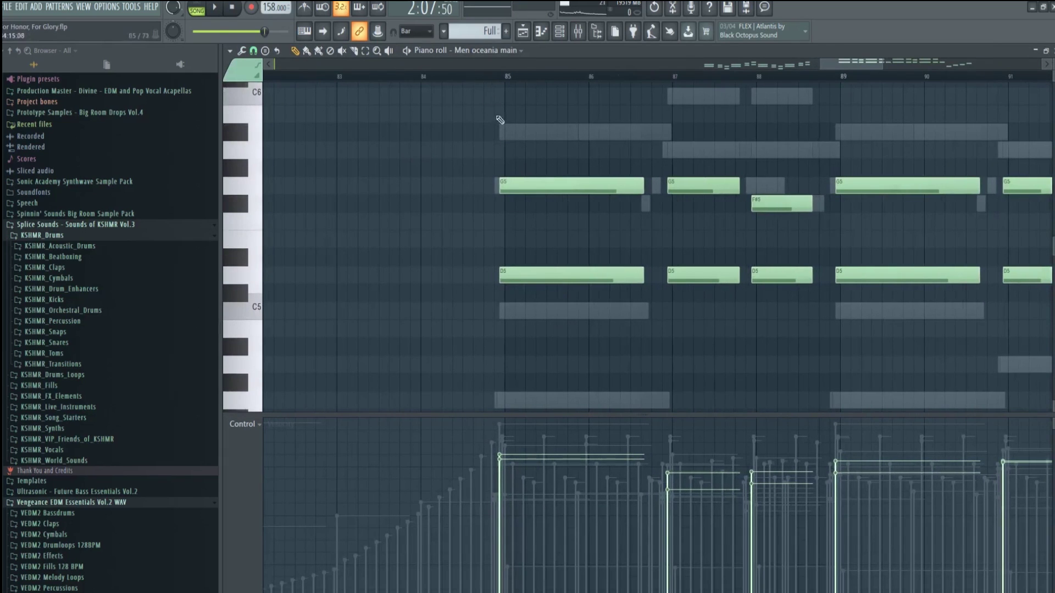
{"action": "left_click_drag", "start_coordinate": [833, 66], "coordinate": [836, 68]}
{"action": "scroll", "coordinate": [574, 240], "scroll_direction": "up", "scroll_amount": 2}
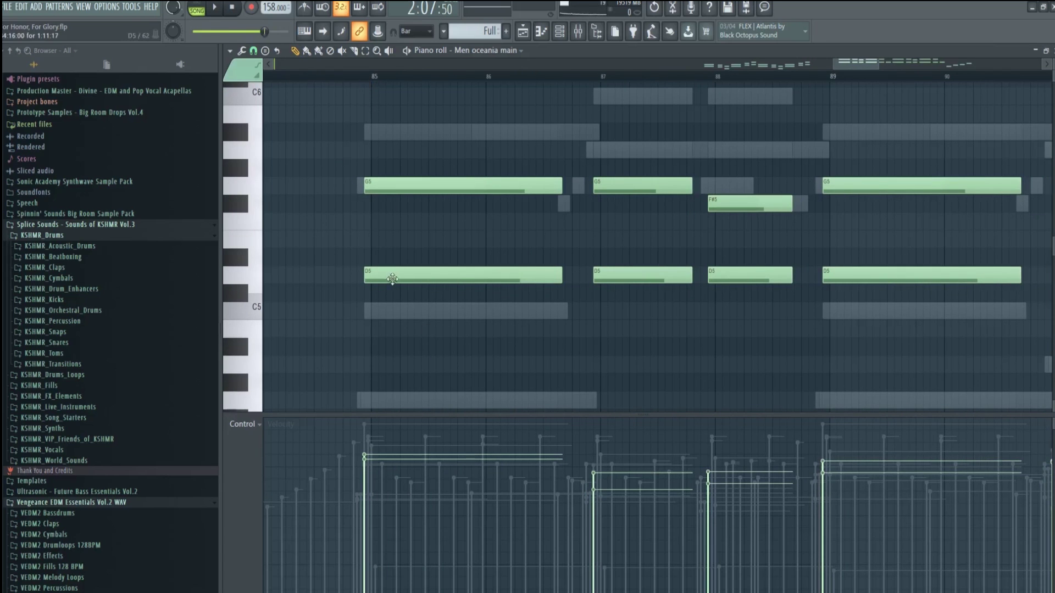
{"action": "scroll", "coordinate": [400, 292], "scroll_direction": "up", "scroll_amount": 3}
{"action": "key", "text": "space"}
{"action": "scroll", "coordinate": [858, 82], "scroll_direction": "down", "scroll_amount": 1}
{"action": "left_click_drag", "start_coordinate": [857, 67], "coordinate": [875, 64]}
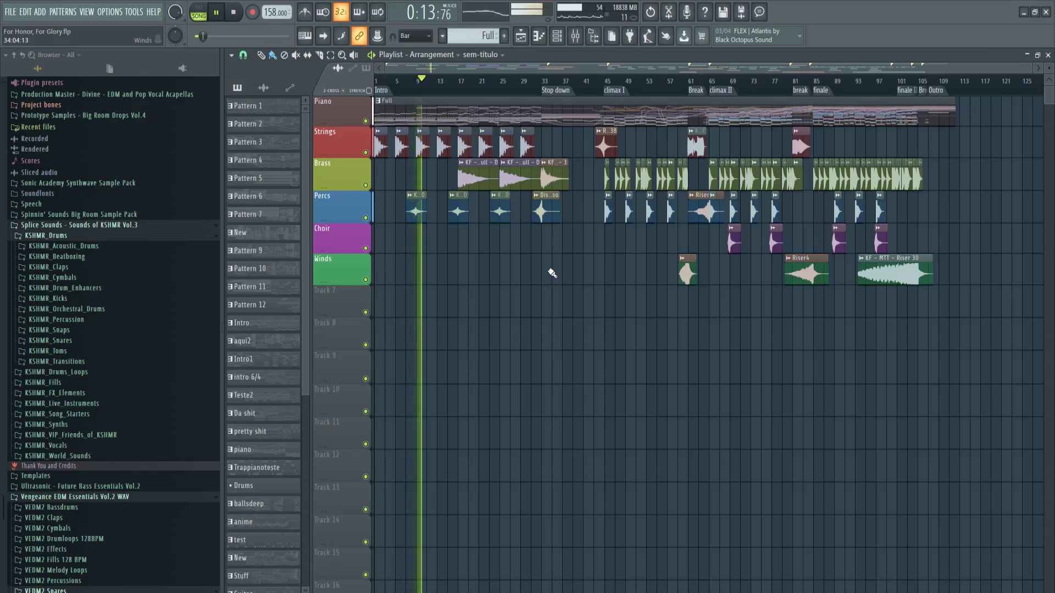
Zoom the playlist in on the clips between the intro and the Stop down marker during playback.
{"action": "scroll", "coordinate": [510, 290], "scroll_direction": "up", "scroll_amount": 2}
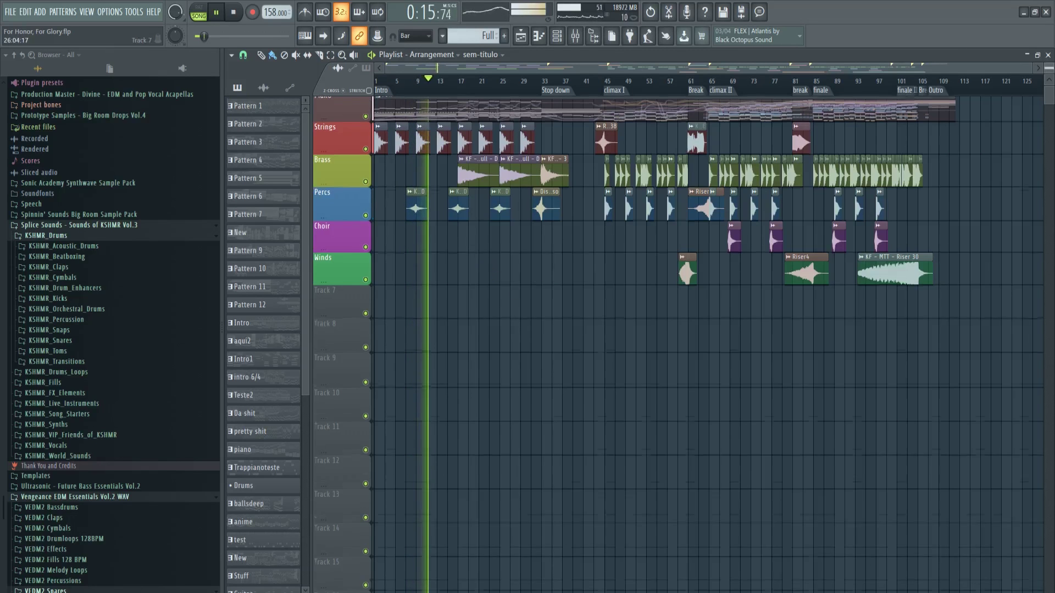
{"action": "scroll", "coordinate": [508, 289], "scroll_direction": "up", "scroll_amount": 5}
{"action": "left_click_drag", "start_coordinate": [497, 69], "coordinate": [447, 70]}
{"action": "scroll", "coordinate": [588, 192], "scroll_direction": "up", "scroll_amount": 2}
{"action": "scroll", "coordinate": [640, 242], "scroll_direction": "up", "scroll_amount": 3}
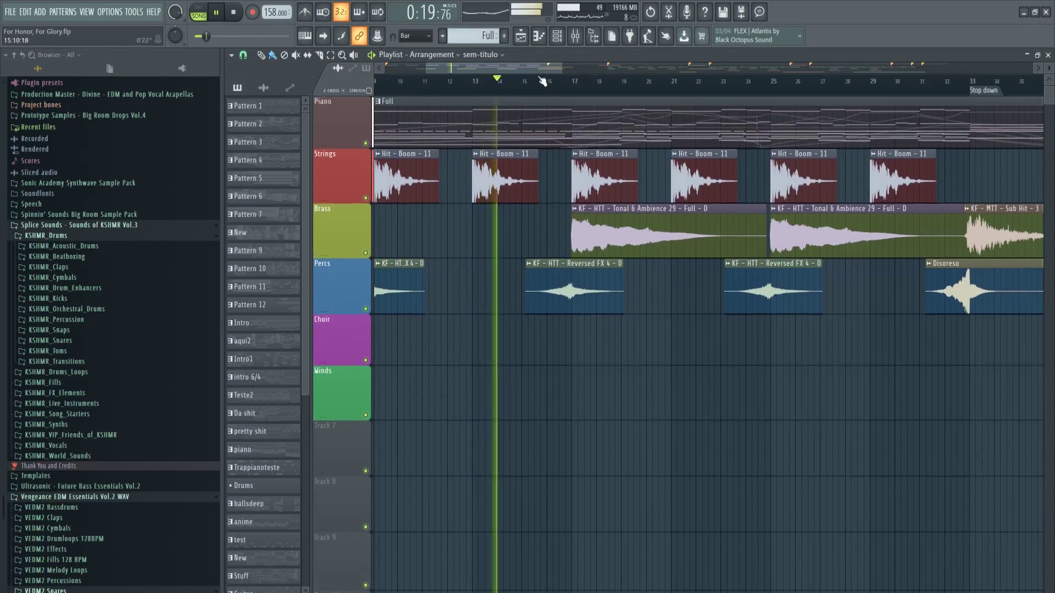
Show the Piano channel group, open the Pulse part and follow its repeated notes through bars 17 to 31.
{"action": "left_click", "coordinate": [556, 36]}
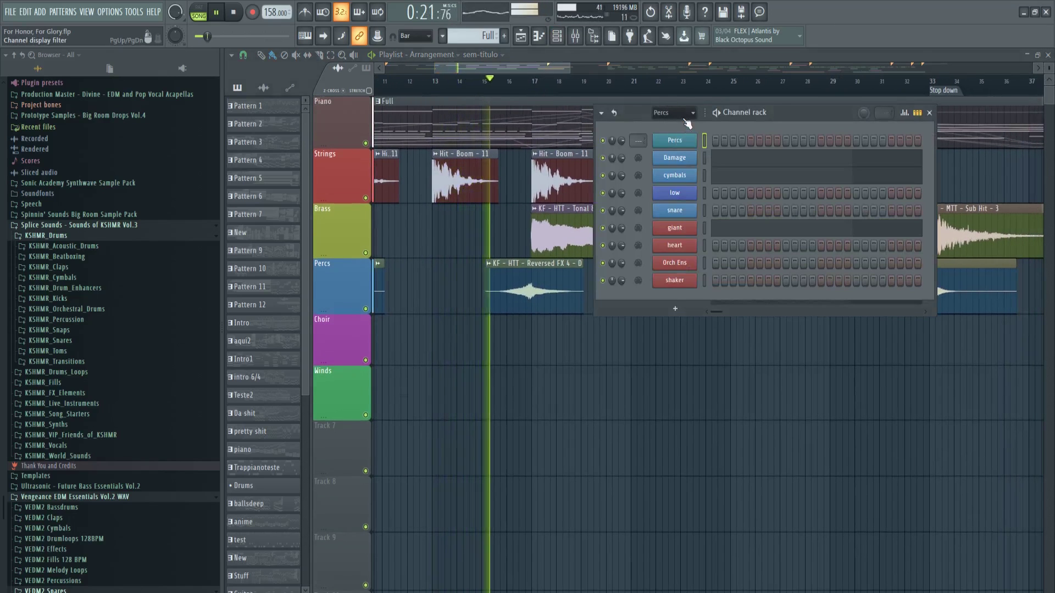
{"action": "key", "text": "Page_Down"}
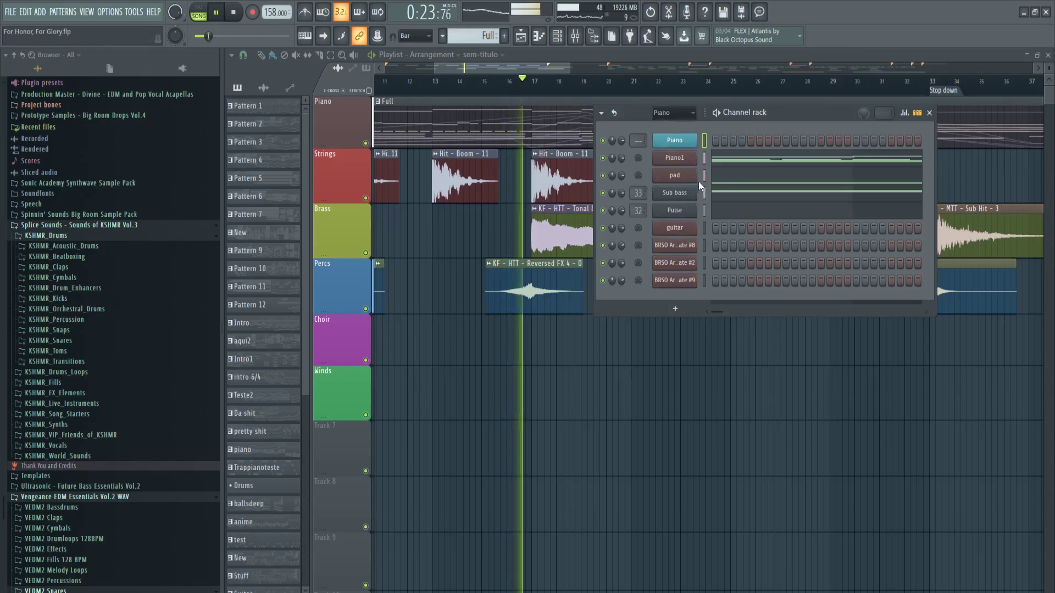
{"action": "left_click", "coordinate": [720, 214]}
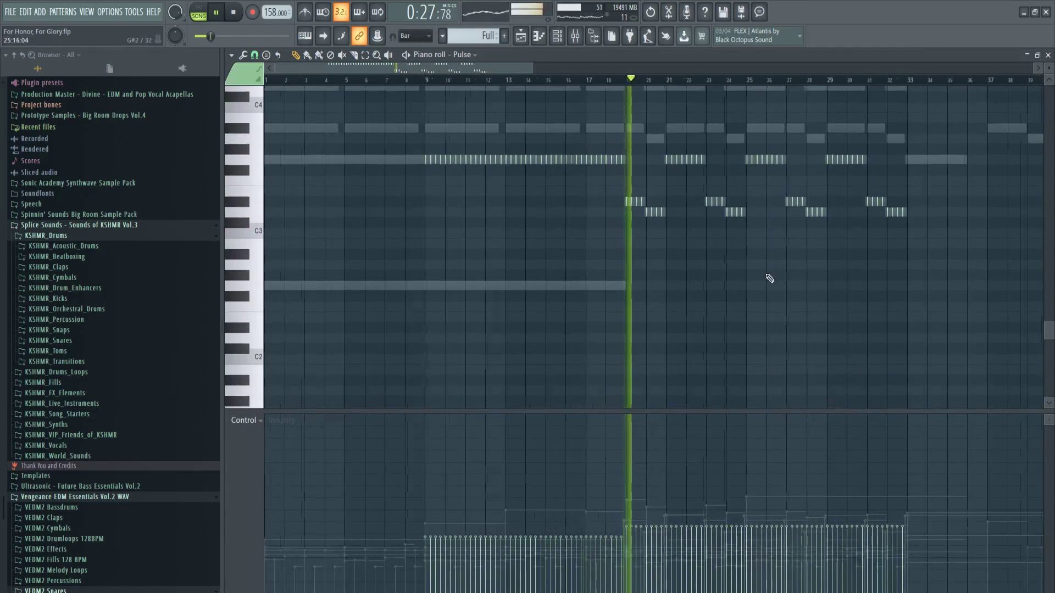
{"action": "scroll", "coordinate": [658, 273], "scroll_direction": "up", "scroll_amount": 3}
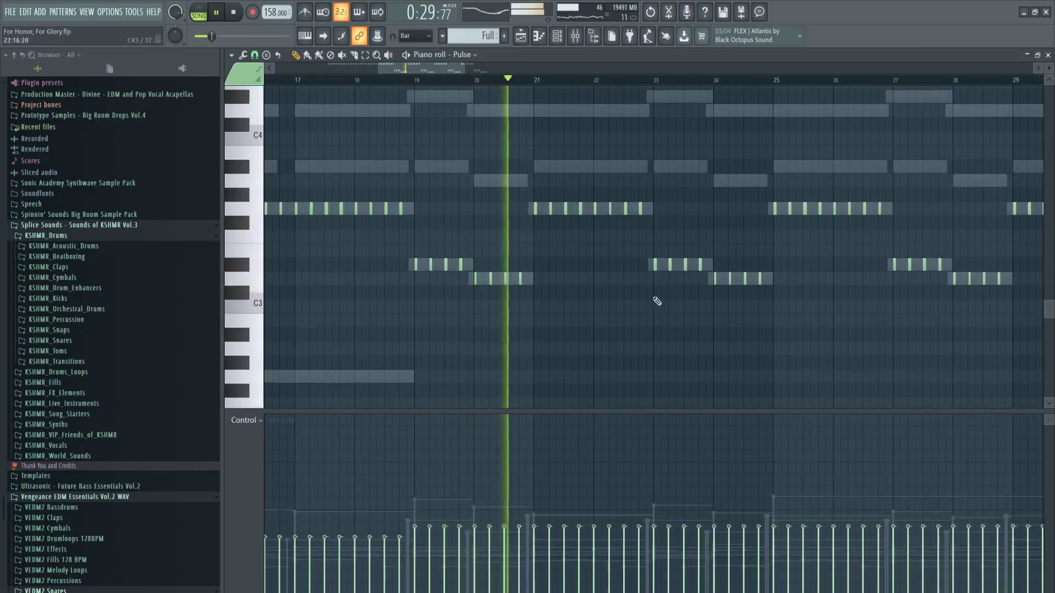
{"action": "left_click_drag", "start_coordinate": [443, 69], "coordinate": [457, 71]}
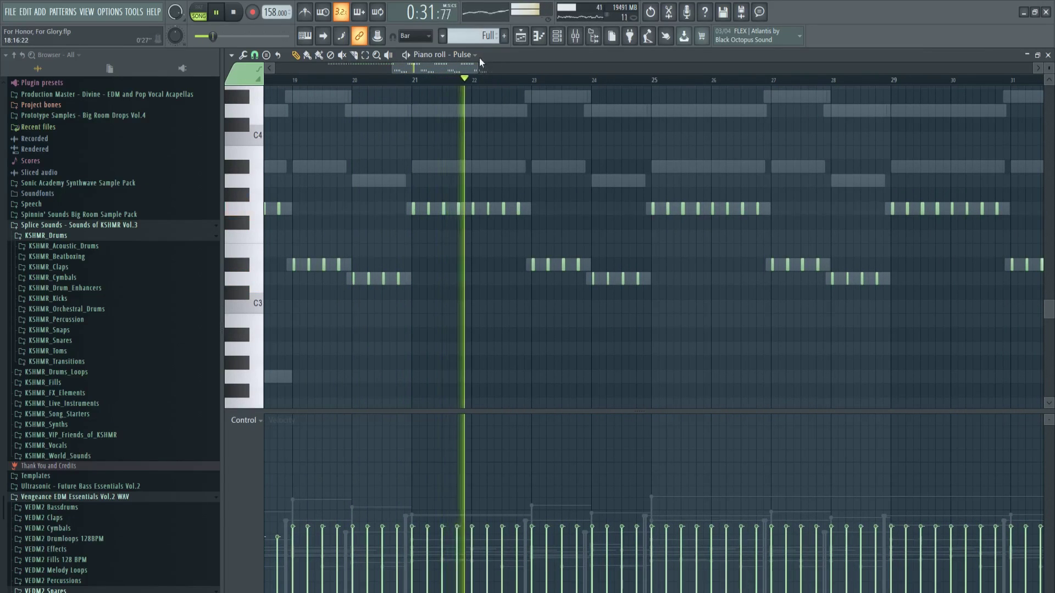
Switch the piano roll to the Cellos part and follow its long notes up to bar 33.
{"action": "left_click", "coordinate": [894, 355]}
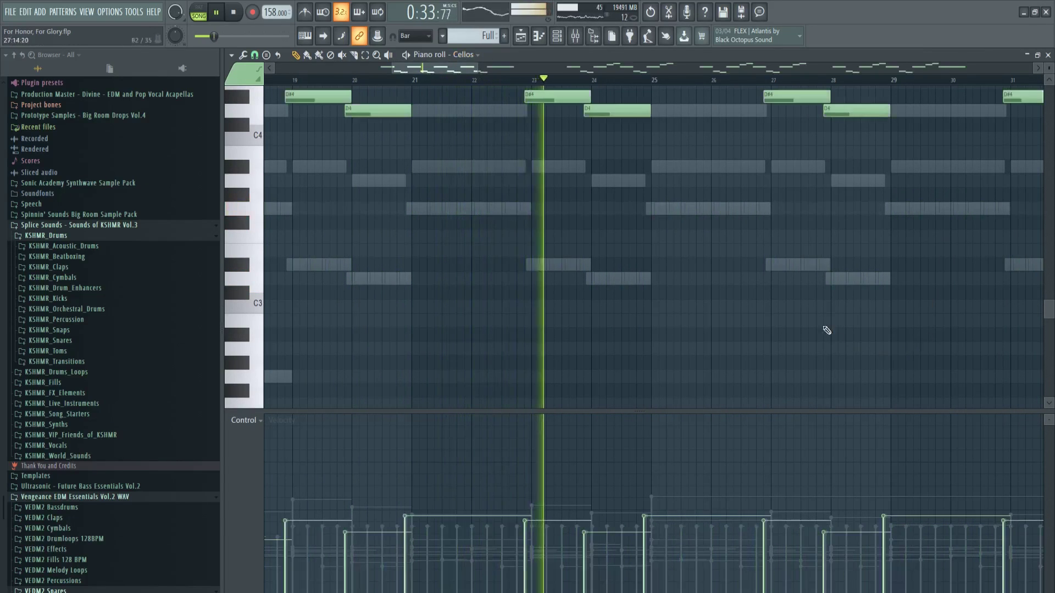
{"action": "scroll", "coordinate": [796, 308], "scroll_direction": "up", "scroll_amount": 3}
{"action": "left_click_drag", "start_coordinate": [464, 69], "coordinate": [482, 70]}
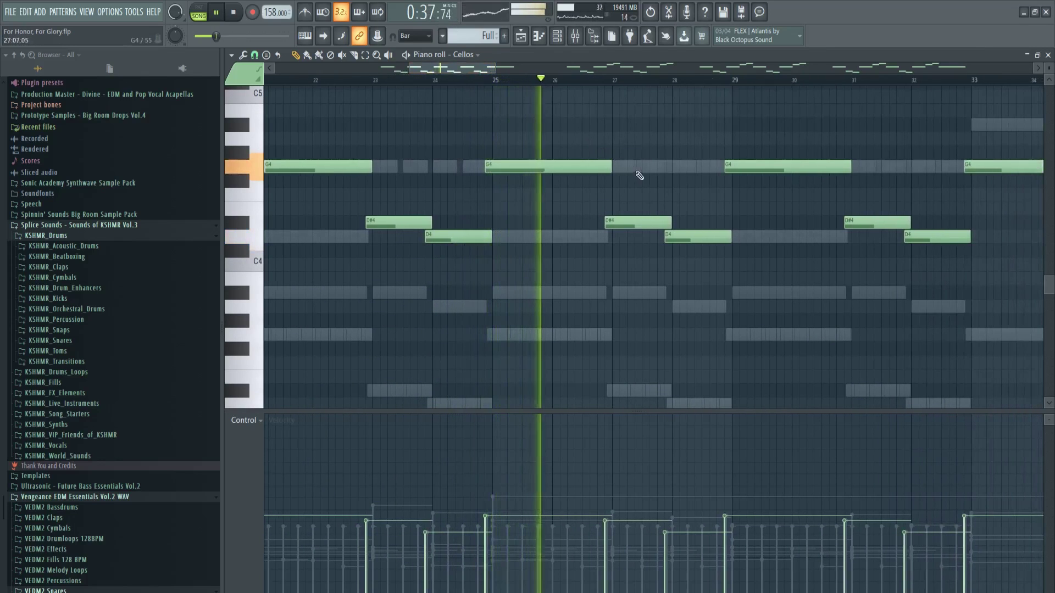
{"action": "left_click_drag", "start_coordinate": [484, 70], "coordinate": [492, 70]}
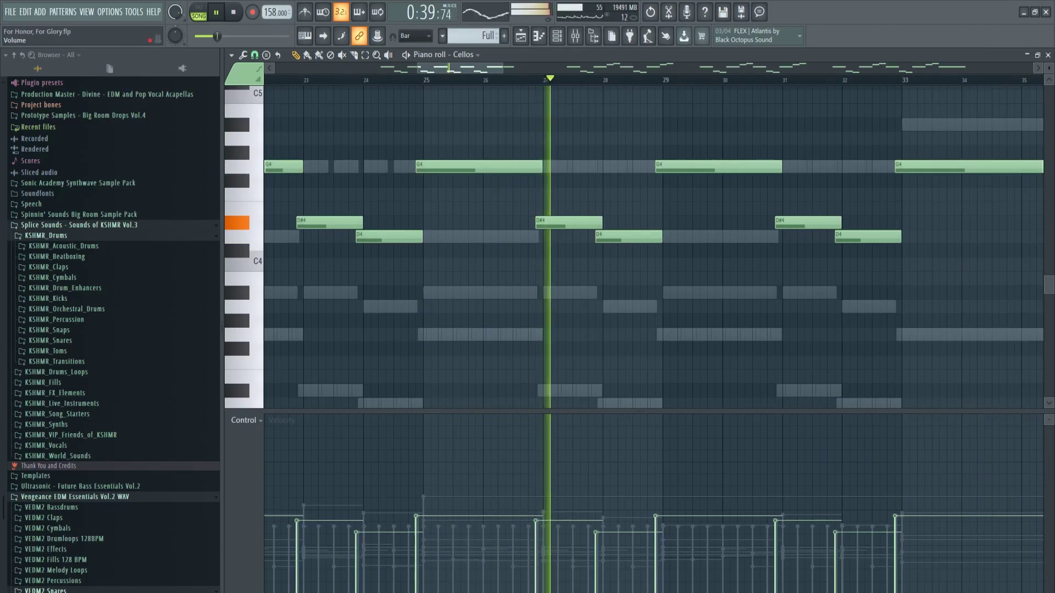
Set the volume to 87% and follow the Cellos part on from bar 29 to bar 49.
{"action": "left_click_drag", "start_coordinate": [216, 36], "coordinate": [218, 36]}
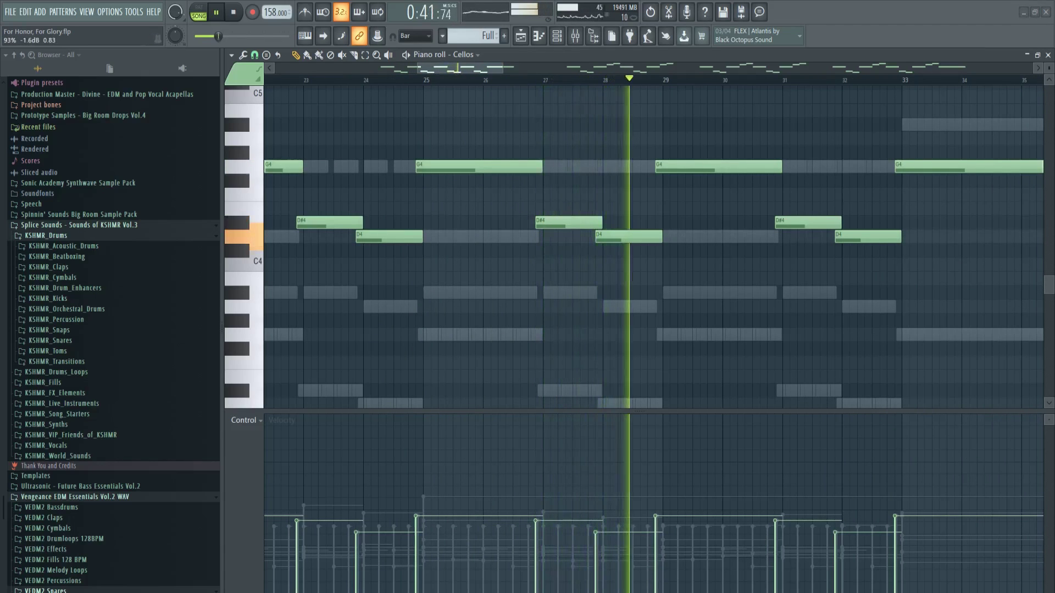
{"action": "left_click_drag", "start_coordinate": [218, 36], "coordinate": [220, 36]}
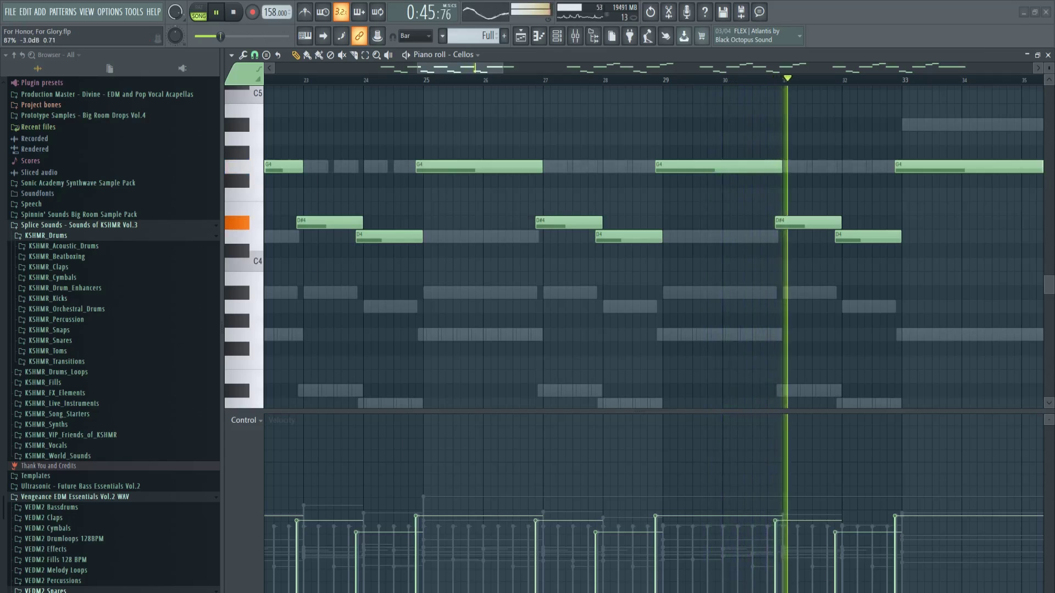
{"action": "left_click_drag", "start_coordinate": [475, 70], "coordinate": [541, 69]}
{"action": "scroll", "coordinate": [567, 157], "scroll_direction": "down", "scroll_amount": 2}
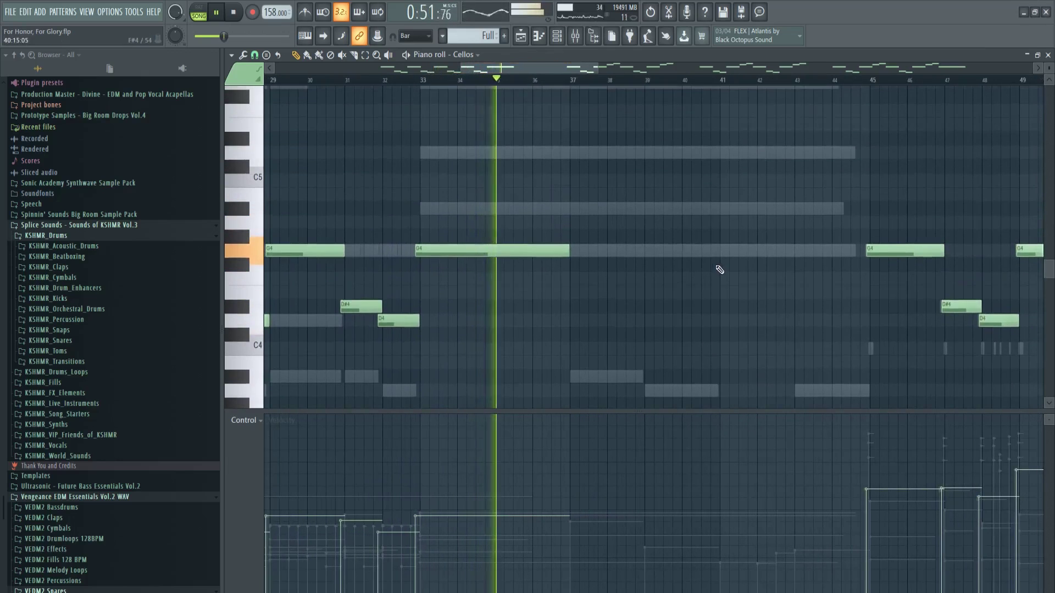
Show the Brass channel group and open the Cuimbassi part at its climax I notes in bars 45 to 53.
{"action": "left_click", "coordinate": [561, 40]}
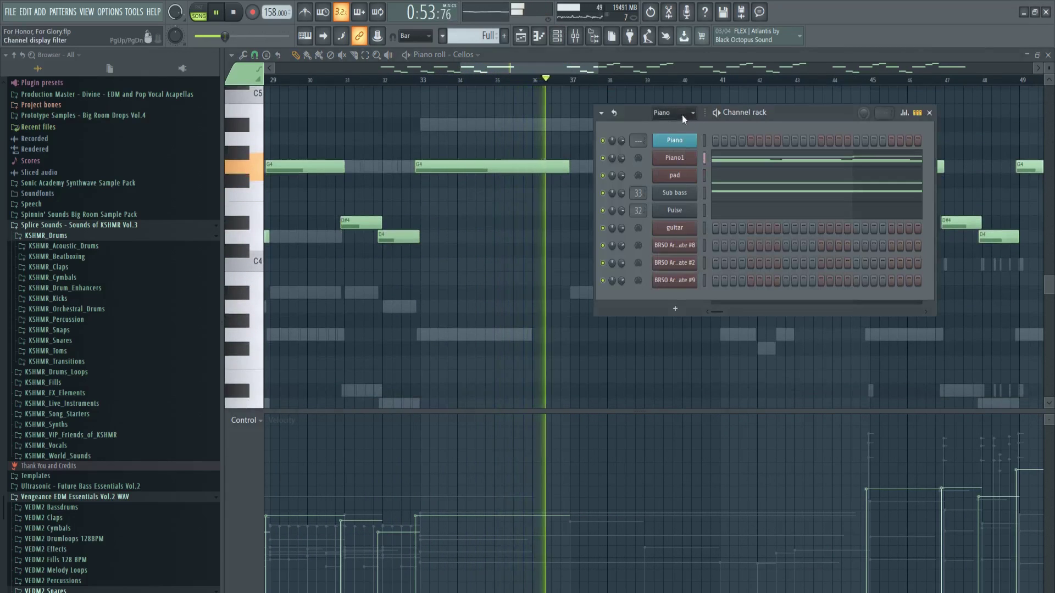
{"action": "key", "text": "Page_Down"}
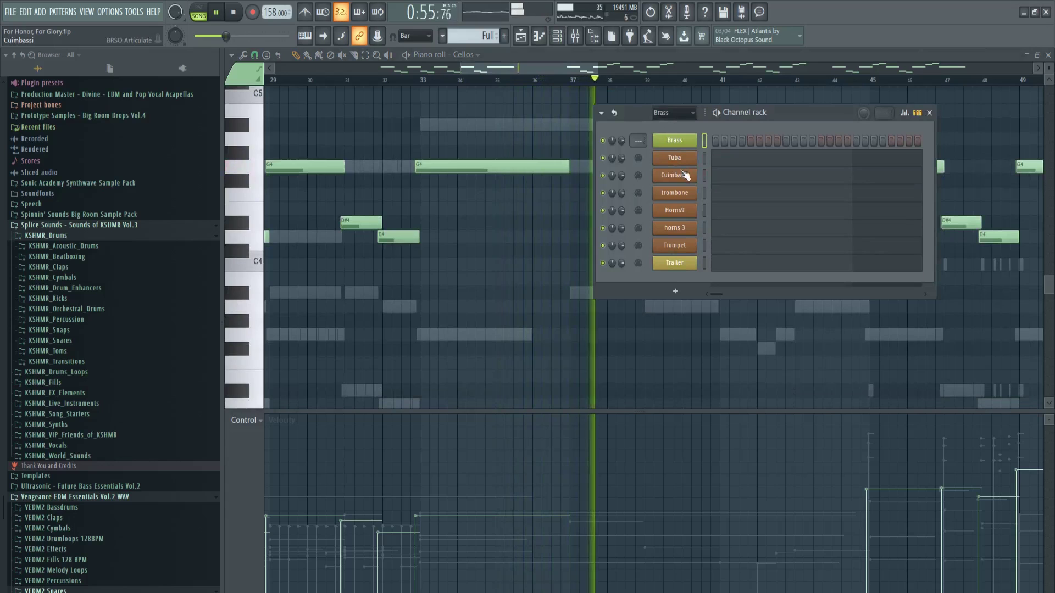
{"action": "left_click", "coordinate": [709, 180]}
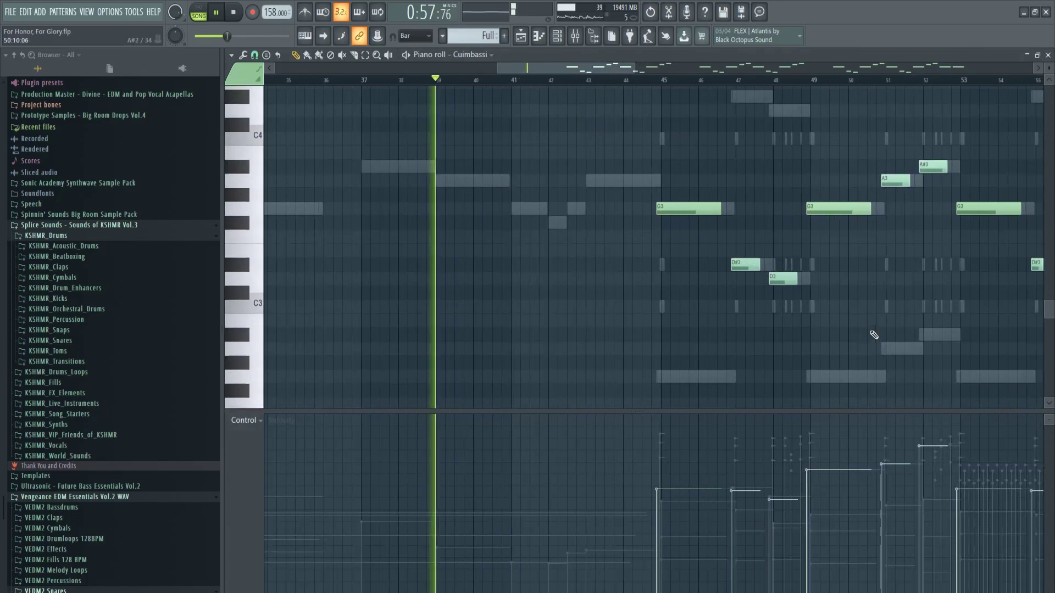
{"action": "left_click_drag", "start_coordinate": [605, 70], "coordinate": [625, 70]}
{"action": "scroll", "coordinate": [702, 257], "scroll_direction": "up", "scroll_amount": 3}
{"action": "scroll", "coordinate": [739, 296], "scroll_direction": "up", "scroll_amount": 1}
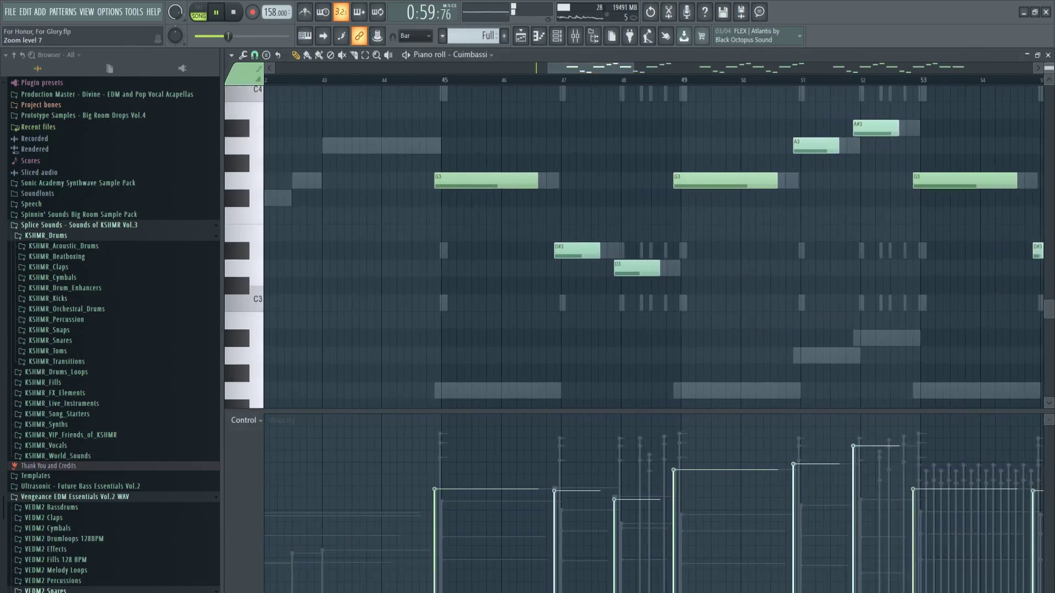
{"action": "scroll", "coordinate": [788, 312], "scroll_direction": "up", "scroll_amount": 1}
{"action": "left_click_drag", "start_coordinate": [615, 68], "coordinate": [618, 70]}
{"action": "scroll", "coordinate": [657, 211], "scroll_direction": "up", "scroll_amount": 2}
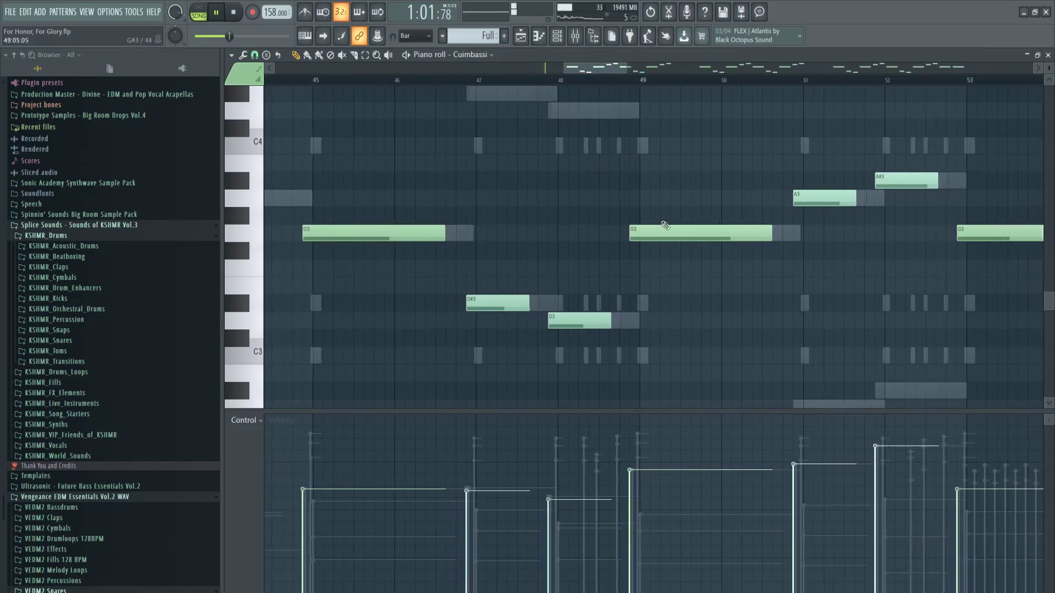
Examine the whole Cuimbassi line of climax I from bar 45 to bar 61 during playback.
{"action": "scroll", "coordinate": [664, 199], "scroll_direction": "down", "scroll_amount": 5}
{"action": "scroll", "coordinate": [676, 172], "scroll_direction": "down", "scroll_amount": 1}
{"action": "scroll", "coordinate": [676, 173], "scroll_direction": "down", "scroll_amount": 1}
{"action": "left_click_drag", "start_coordinate": [623, 72], "coordinate": [653, 81]}
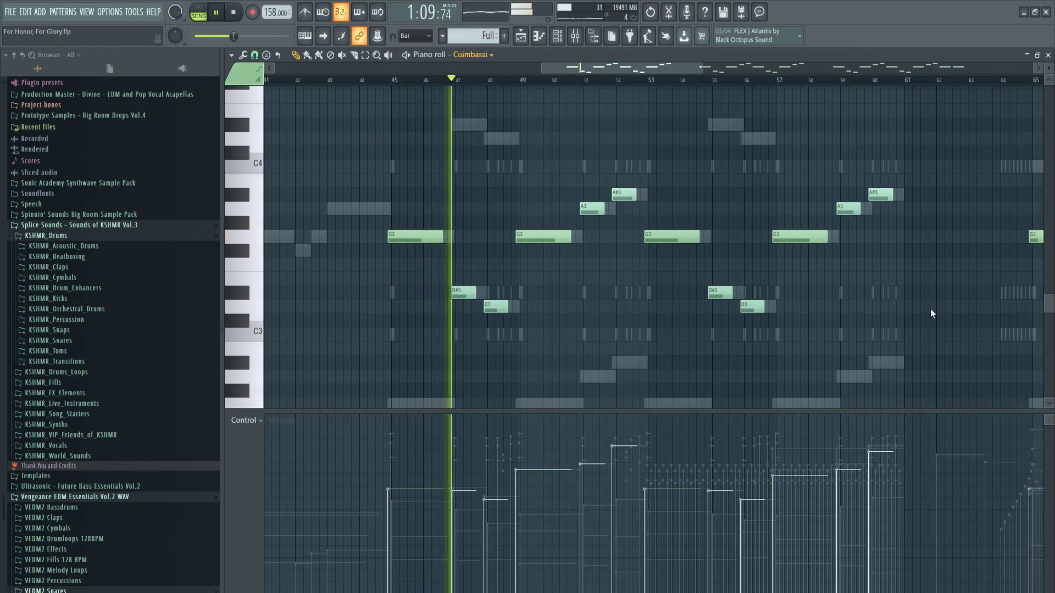
Switch the piano roll to the Tuba part and follow its notes from bar 45 through to bar 76.
{"action": "left_click", "coordinate": [761, 300]}
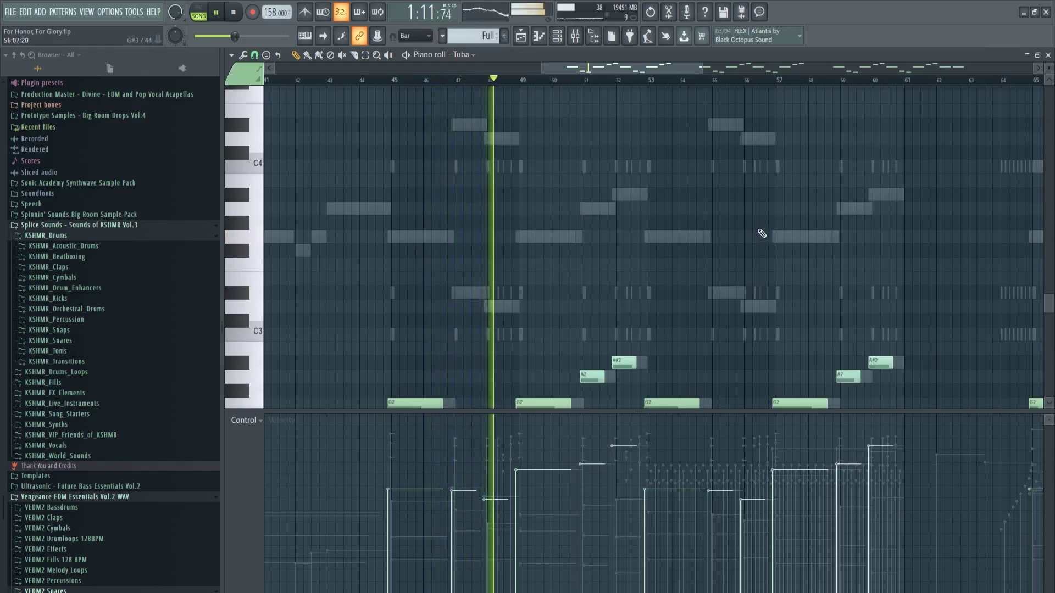
{"action": "scroll", "coordinate": [762, 235], "scroll_direction": "down", "scroll_amount": 4}
{"action": "scroll", "coordinate": [778, 285], "scroll_direction": "down", "scroll_amount": 2}
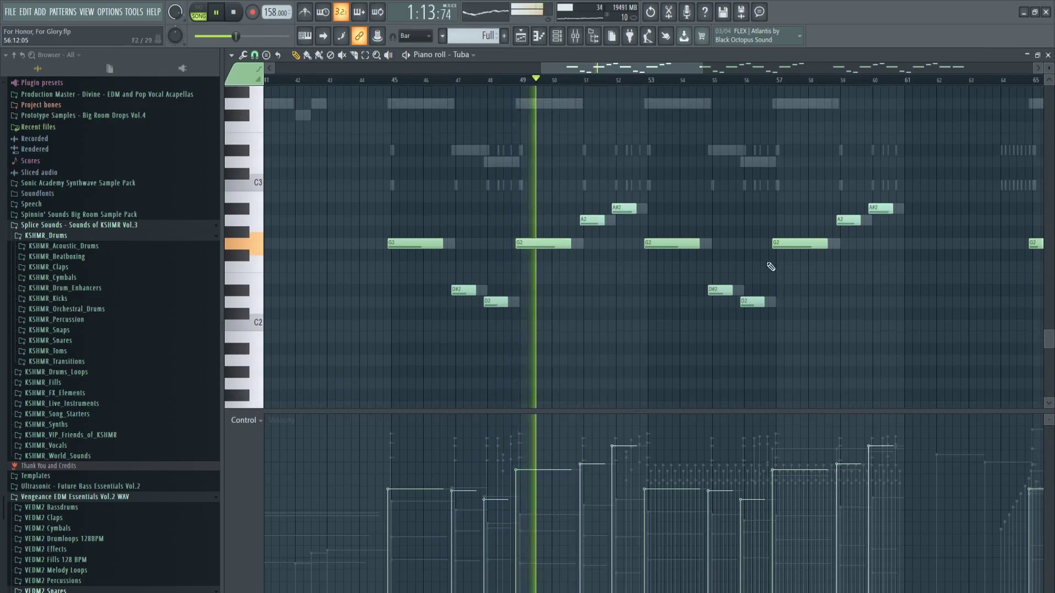
{"action": "left_click_drag", "start_coordinate": [675, 70], "coordinate": [693, 69]}
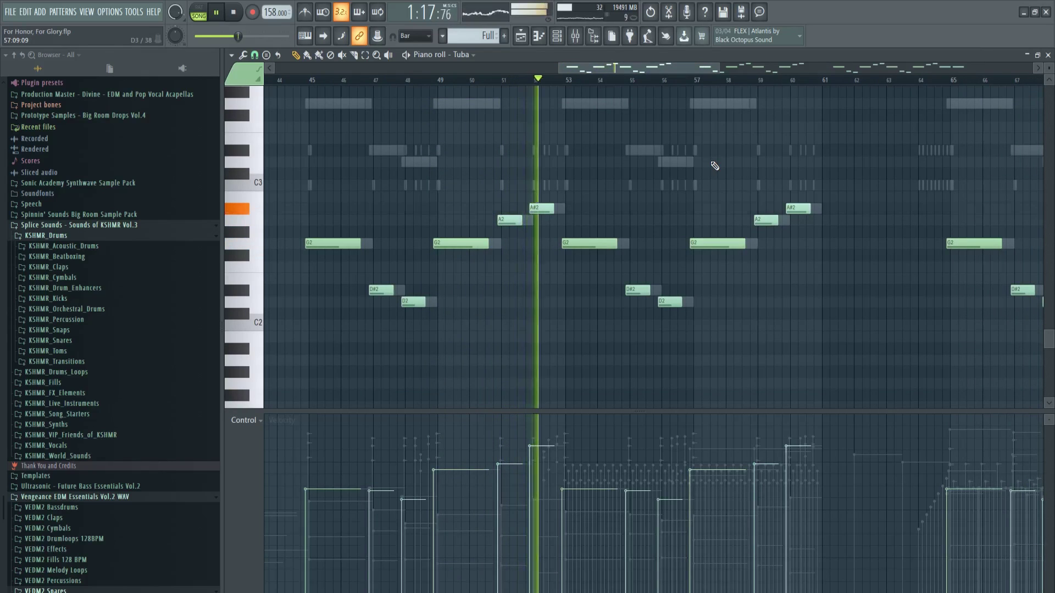
{"action": "left_click_drag", "start_coordinate": [694, 67], "coordinate": [723, 68]}
{"action": "scroll", "coordinate": [681, 310], "scroll_direction": "up", "scroll_amount": 2}
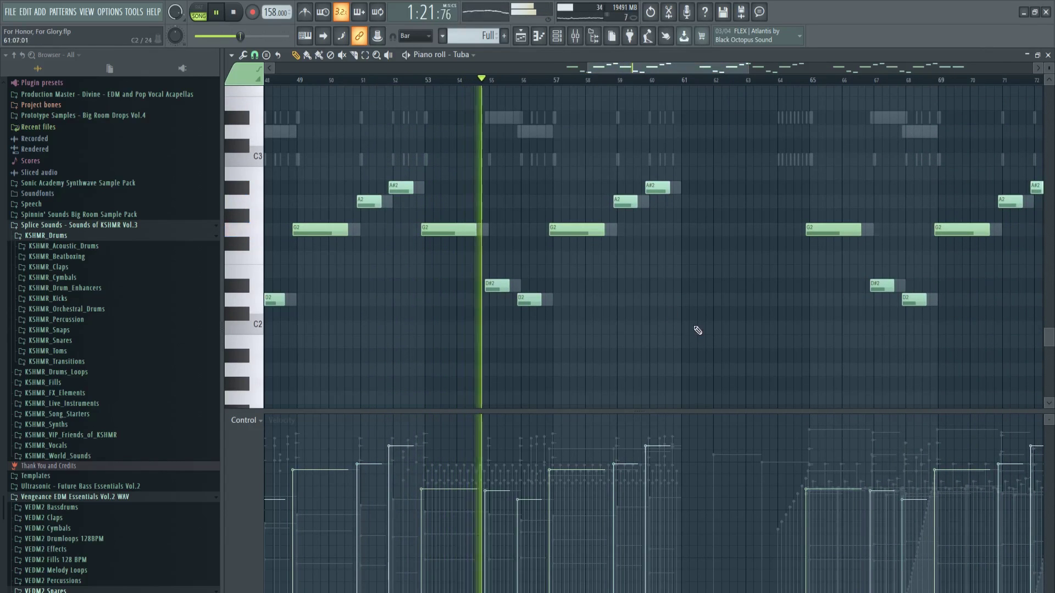
{"action": "left_click_drag", "start_coordinate": [673, 68], "coordinate": [689, 71]}
{"action": "scroll", "coordinate": [673, 203], "scroll_direction": "up", "scroll_amount": 1}
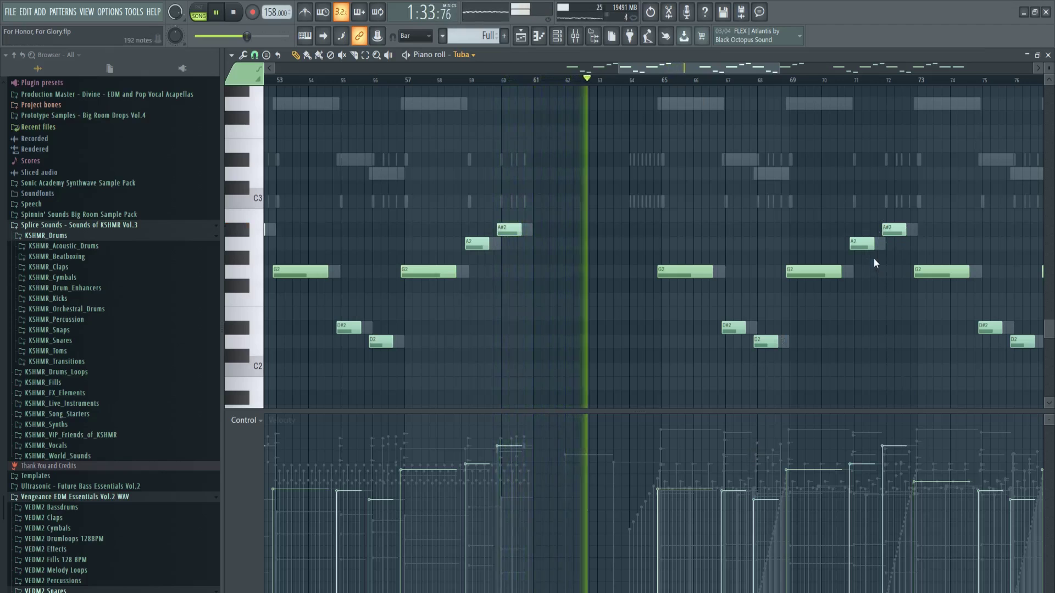
Switch the piano roll to the Spic part and follow its short string notes from bar 65 onwards.
{"action": "key", "text": "Down"}
{"action": "scroll", "coordinate": [820, 253], "scroll_direction": "up", "scroll_amount": 8}
{"action": "scroll", "coordinate": [772, 163], "scroll_direction": "up", "scroll_amount": 3}
{"action": "scroll", "coordinate": [756, 195], "scroll_direction": "up", "scroll_amount": 2}
{"action": "left_click_drag", "start_coordinate": [705, 67], "coordinate": [770, 71]}
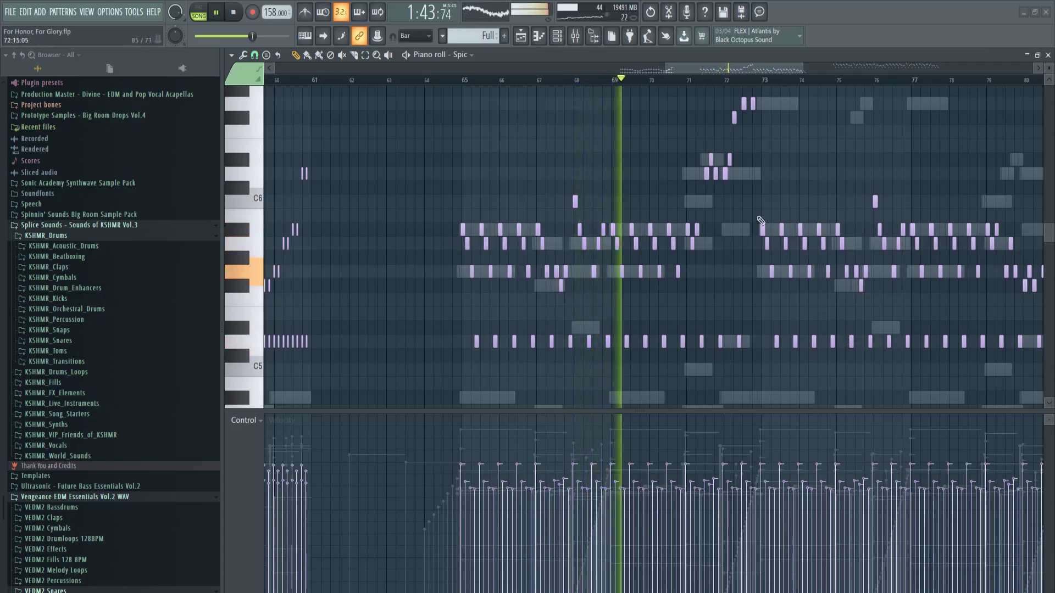
Select all Spic notes in bars 65 to 81 and raise their velocities slightly.
{"action": "left_click_drag", "start_coordinate": [687, 69], "coordinate": [703, 69]}
{"action": "scroll", "coordinate": [737, 129], "scroll_direction": "down", "scroll_amount": 2}
{"action": "scroll", "coordinate": [745, 172], "scroll_direction": "down", "scroll_amount": 1}
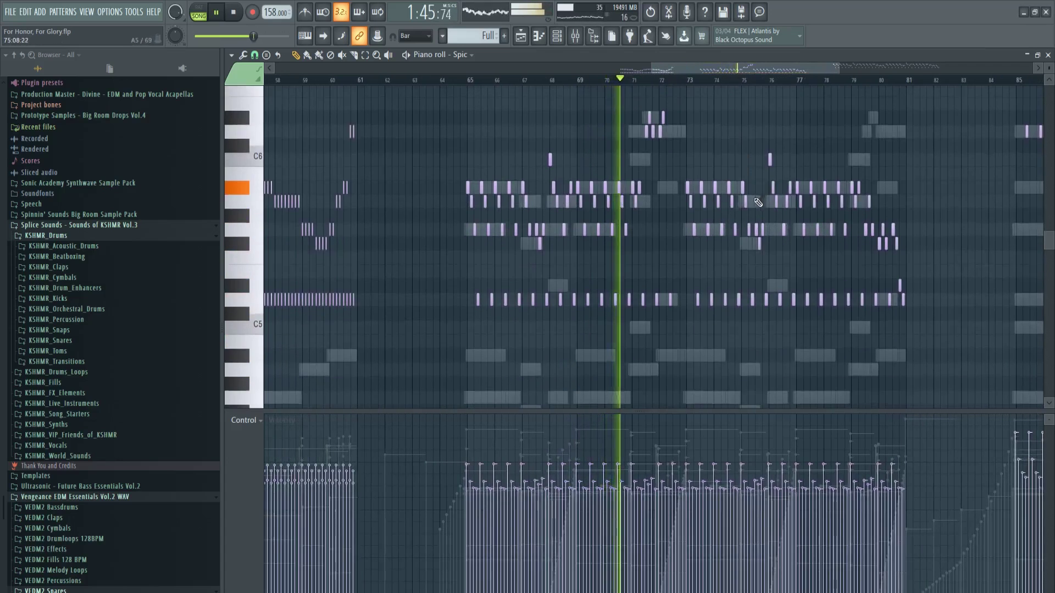
{"action": "scroll", "coordinate": [725, 173], "scroll_direction": "up", "scroll_amount": 2}
{"action": "left_click_drag", "start_coordinate": [392, 104], "coordinate": [956, 364]}
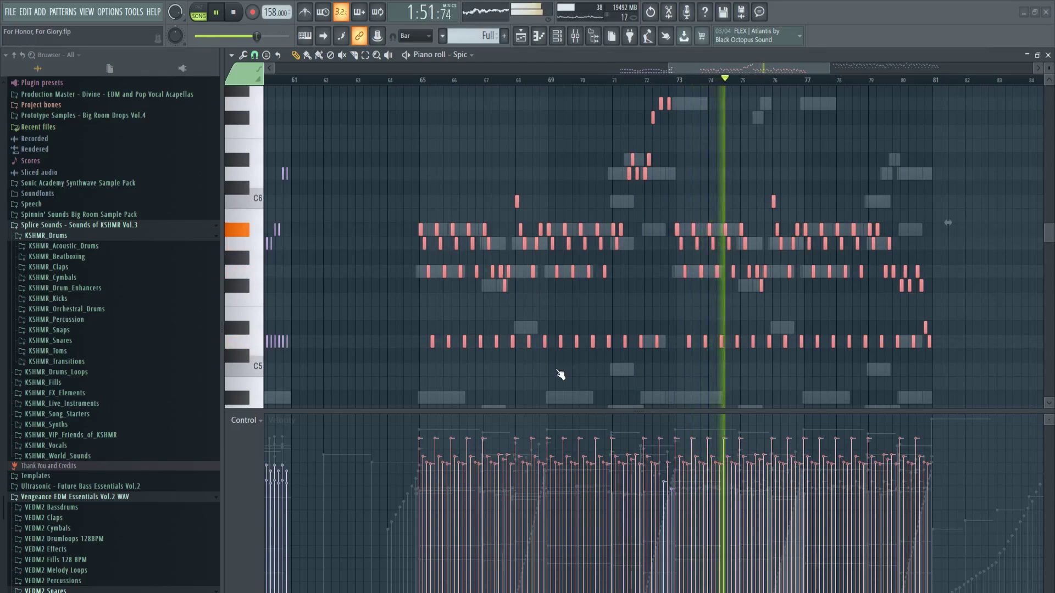
Deselect the Spic notes and follow the part across the gap after bar 81 into bars 85 to 99.
{"action": "left_click_drag", "start_coordinate": [700, 71], "coordinate": [735, 74]}
{"action": "mouse_move", "coordinate": [831, 69]}
{"action": "left_mouse_down"}
{"action": "mouse_move", "coordinate": [841, 70]}
{"action": "mouse_move", "coordinate": [817, 68]}
{"action": "mouse_move", "coordinate": [847, 69]}
{"action": "left_mouse_up"}
{"action": "key", "text": "ctrl+d"}
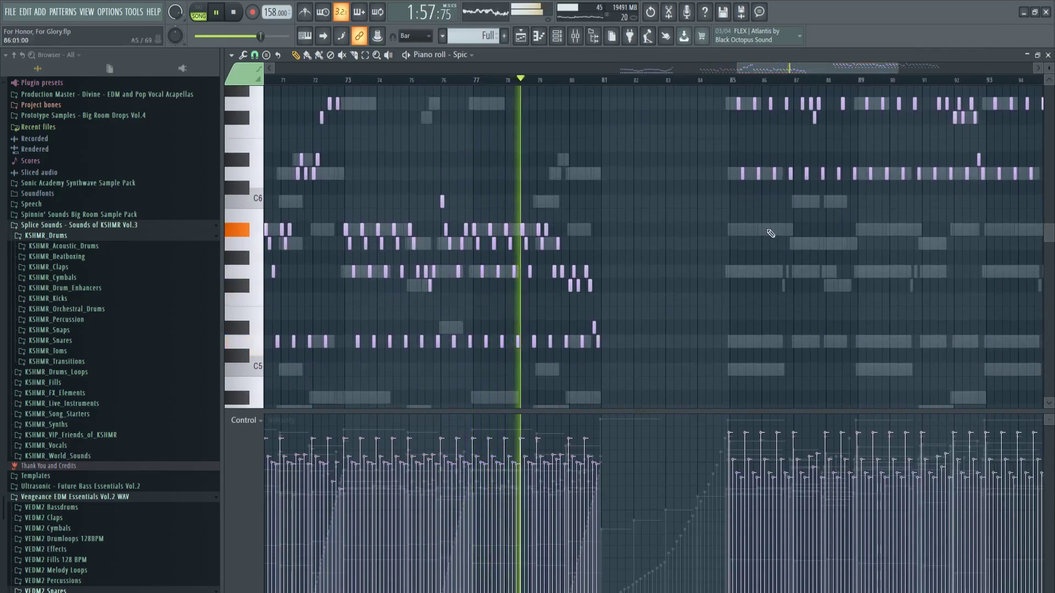
{"action": "scroll", "coordinate": [771, 233], "scroll_direction": "up", "scroll_amount": 2}
{"action": "scroll", "coordinate": [822, 80], "scroll_direction": "right", "scroll_amount": 2}
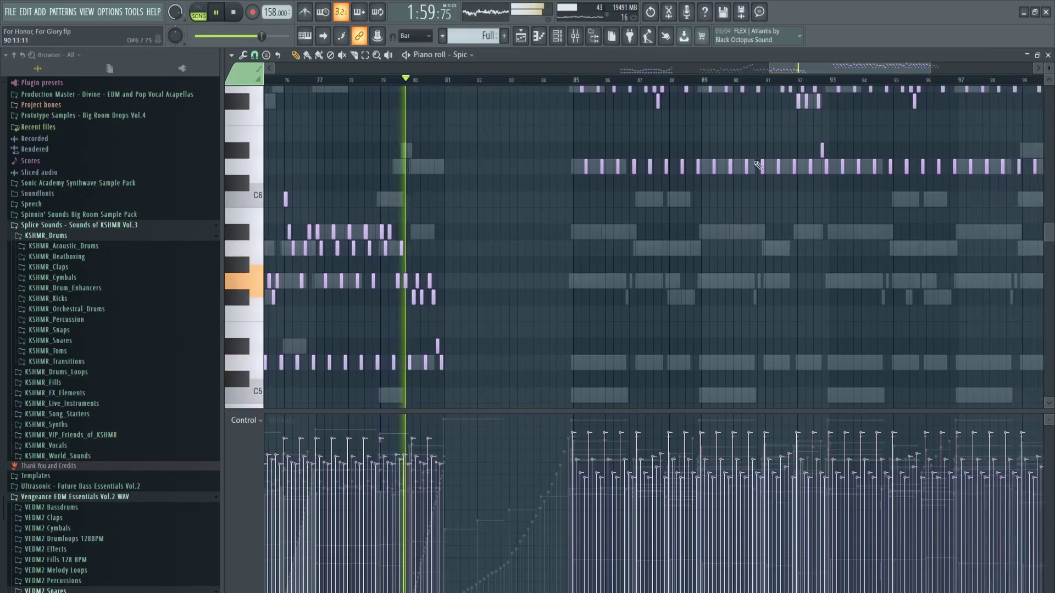
{"action": "scroll", "coordinate": [789, 127], "scroll_direction": "up", "scroll_amount": 1}
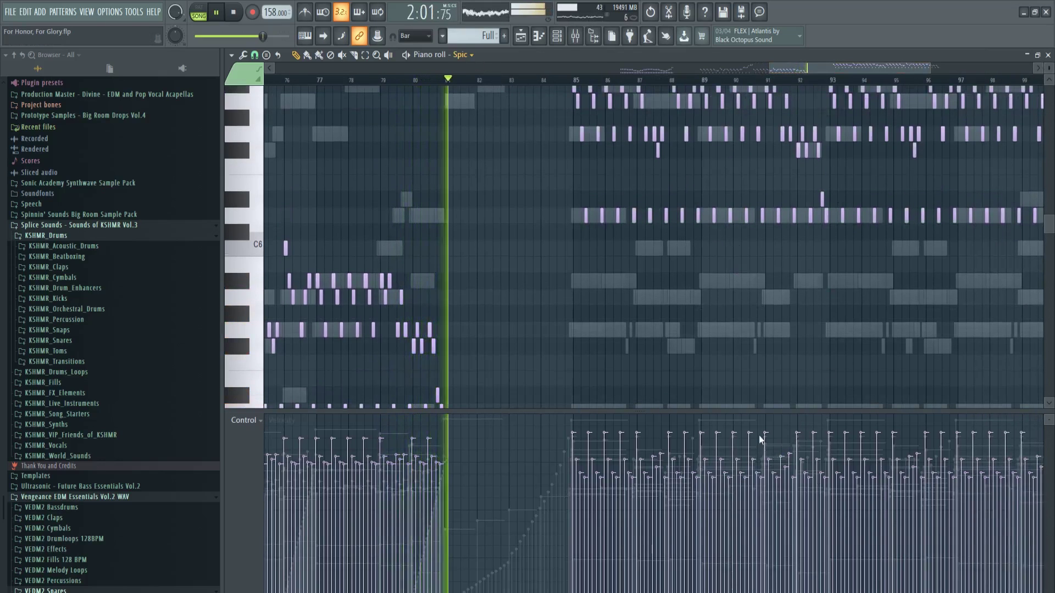
Switch the piano roll to the Women main oc part and examine its choir notes from bar 85 onwards.
{"action": "right_click", "coordinate": [833, 404]}
{"action": "scroll", "coordinate": [830, 346], "scroll_direction": "up", "scroll_amount": 2}
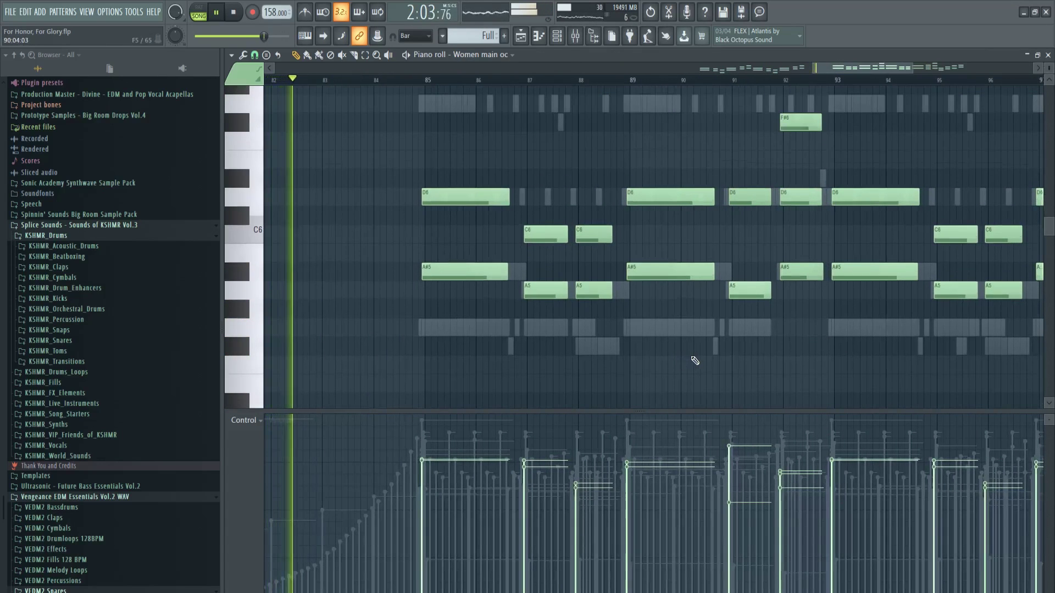
{"action": "scroll", "coordinate": [690, 354], "scroll_direction": "up", "scroll_amount": 1}
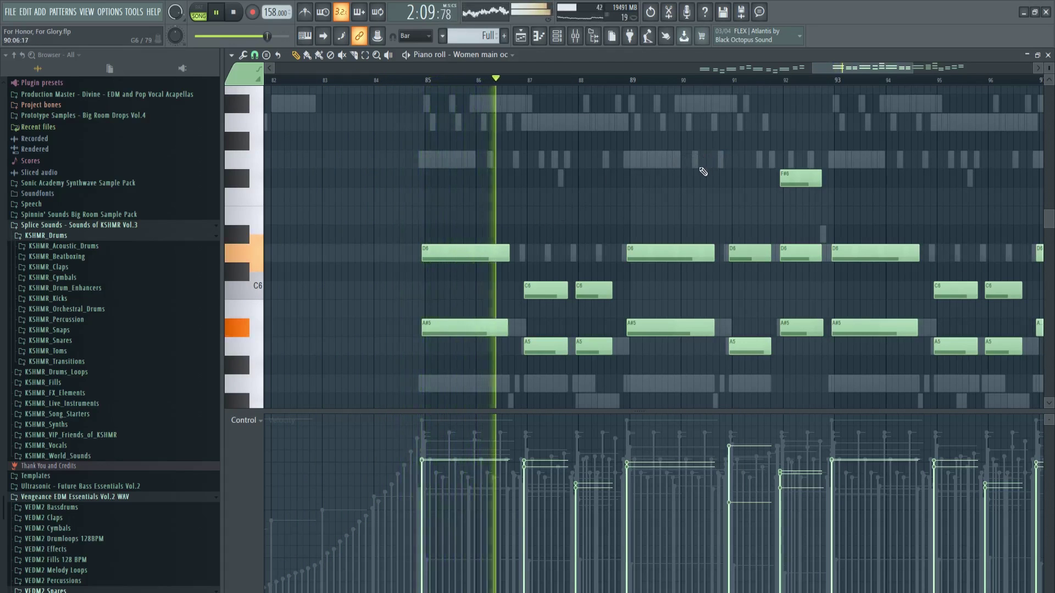
{"action": "scroll", "coordinate": [689, 184], "scroll_direction": "down", "scroll_amount": 2}
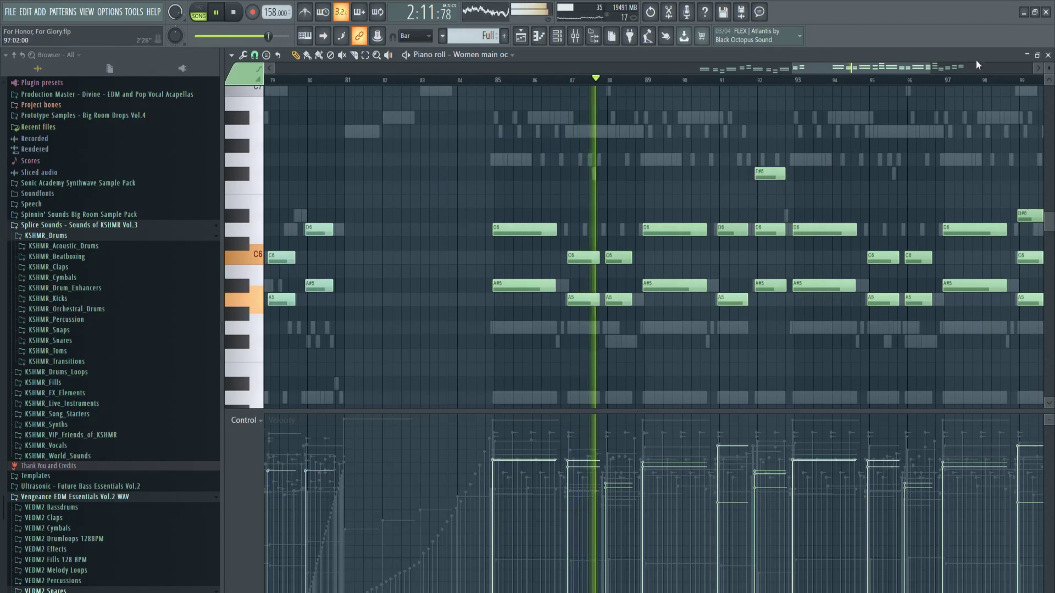
Close the piano roll and bring the playlist to the section from bar 85 to finale II.
{"action": "left_click", "coordinate": [1048, 55]}
{"action": "left_click_drag", "start_coordinate": [510, 73], "coordinate": [901, 74]}
{"action": "scroll", "coordinate": [892, 103], "scroll_direction": "up", "scroll_amount": 3}
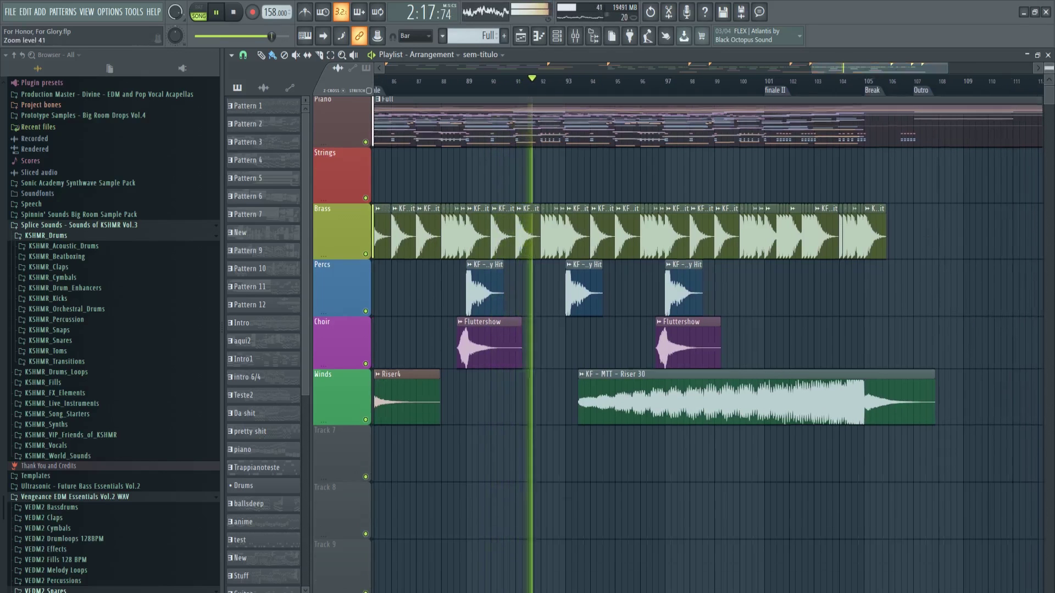
Follow playback in the playlist through the finale II, Break and Outro markers to the end of the Full pattern.
{"action": "scroll", "coordinate": [916, 114], "scroll_direction": "right", "scroll_amount": 1}
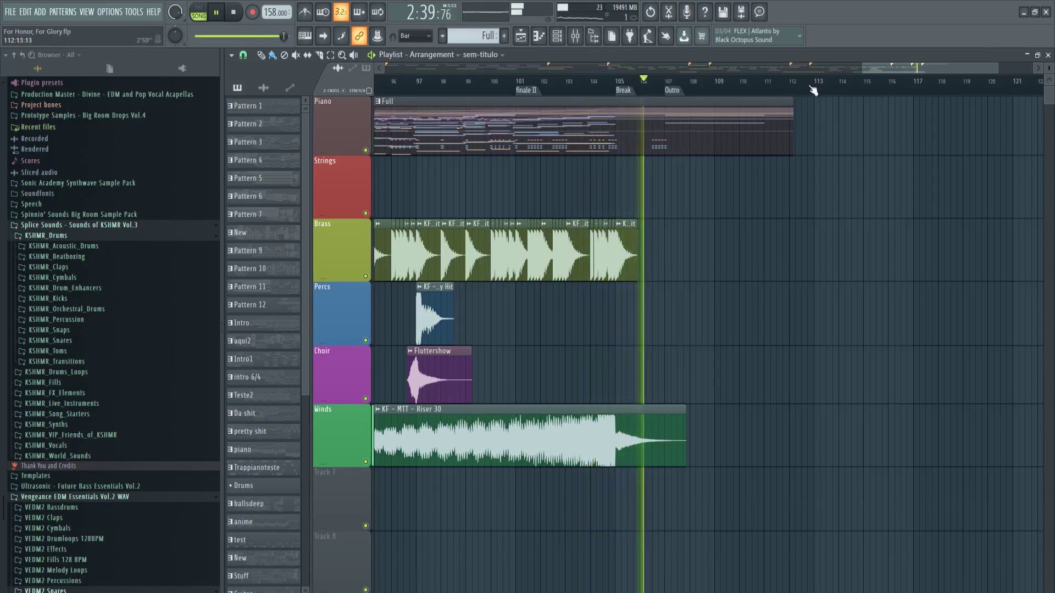
{"action": "left_click_drag", "start_coordinate": [890, 70], "coordinate": [903, 70]}
{"action": "scroll", "coordinate": [752, 209], "scroll_direction": "up", "scroll_amount": 1}
{"action": "scroll", "coordinate": [752, 209], "scroll_direction": "up", "scroll_amount": 1}
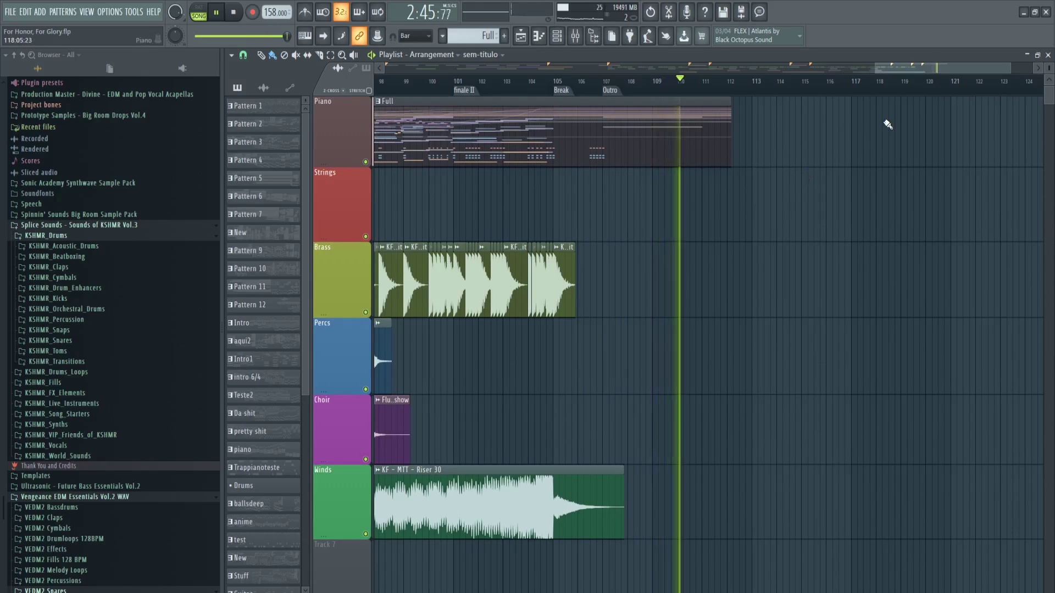
{"action": "scroll", "coordinate": [901, 118], "scroll_direction": "down", "scroll_amount": 2}
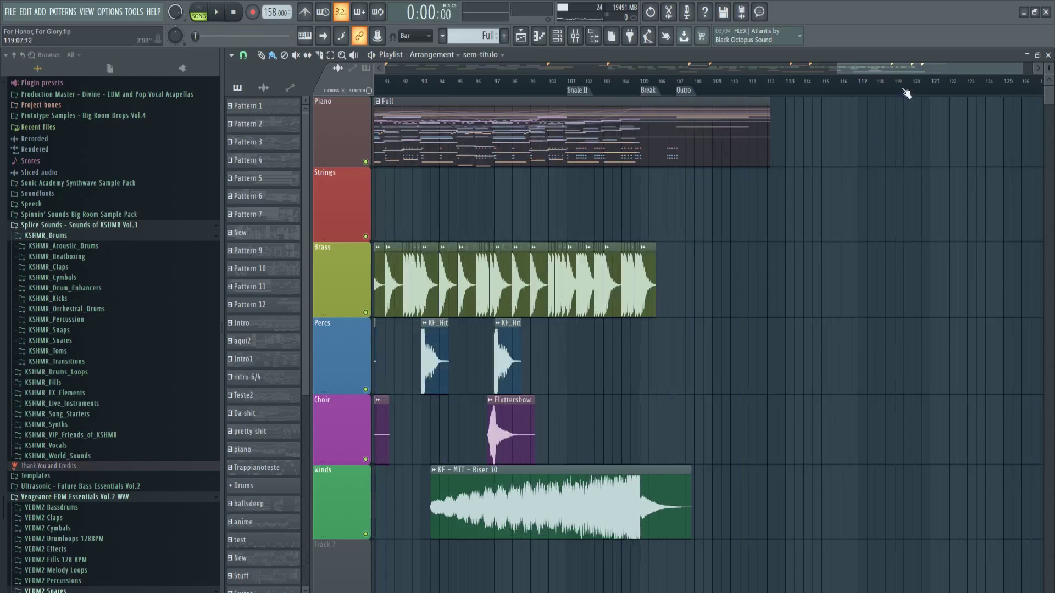